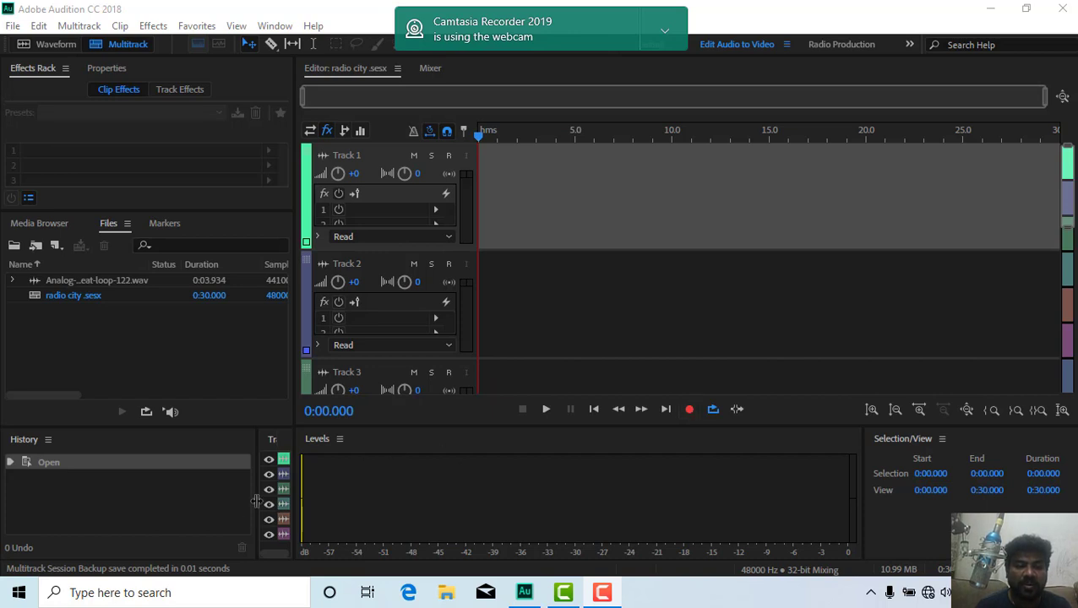
Widen the Tracks list and try to start a recording from the beginning of the session
left_click_drag(257, 502, 162, 522)
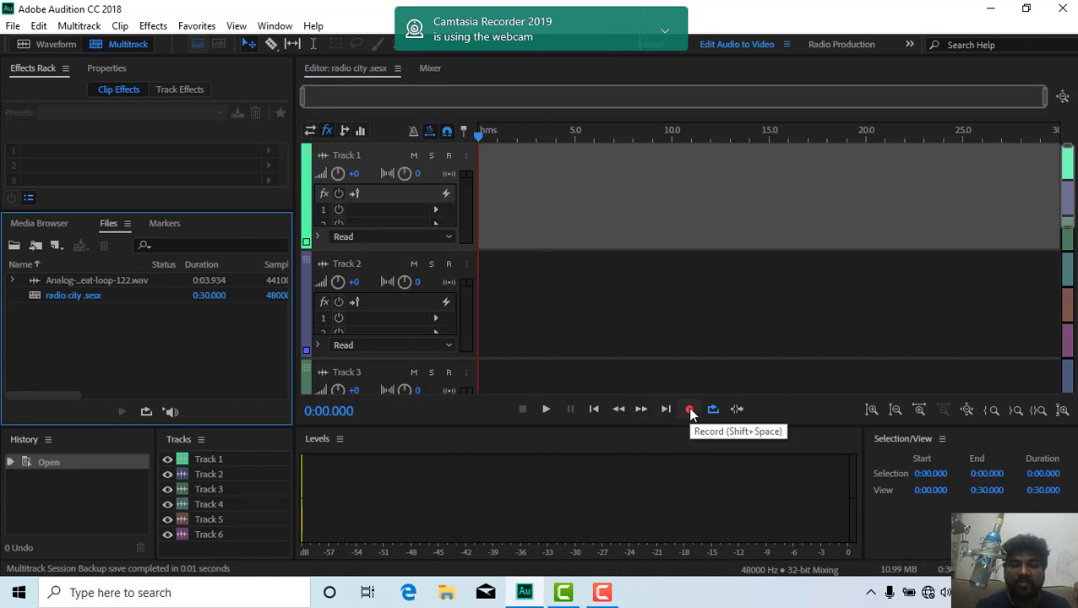
left_click(690, 411)
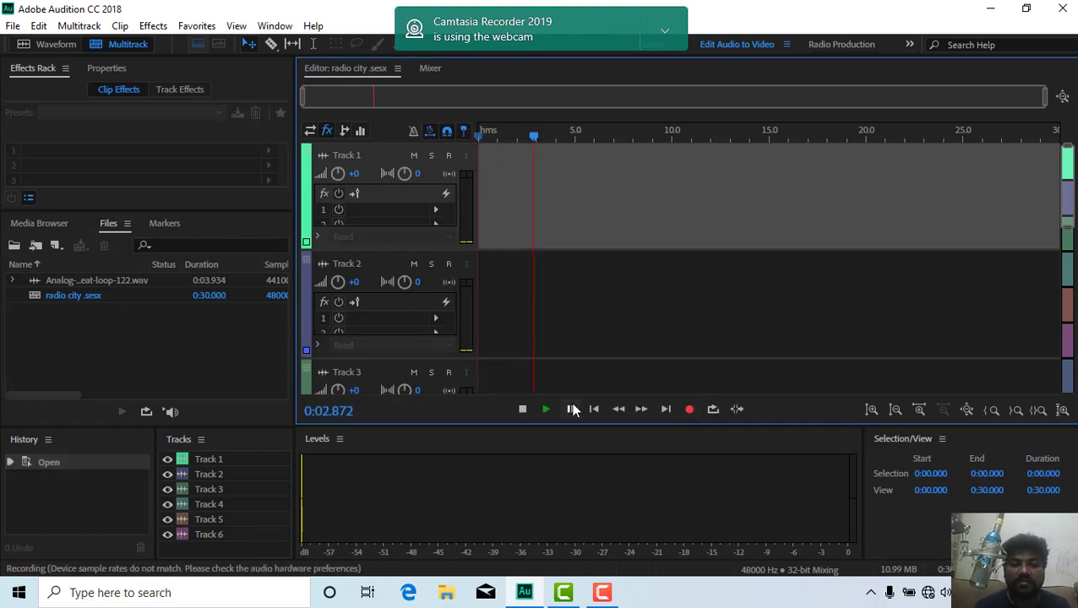
left_click_drag(542, 141, 449, 149)
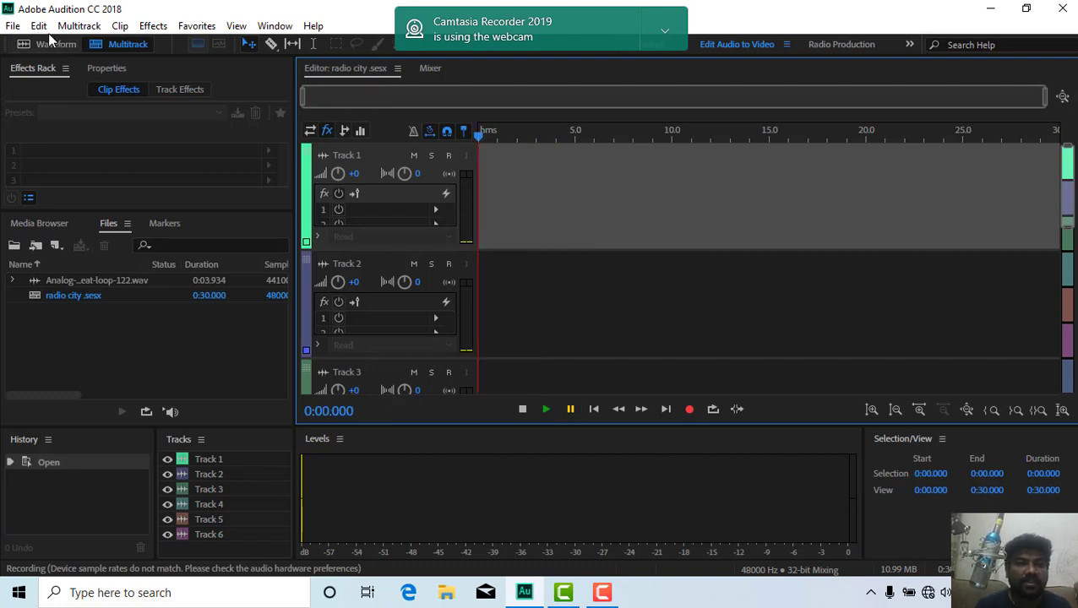
Arm Track 1 for recording and record a voice clip about 6.8 seconds long from the session start
left_click(449, 155)
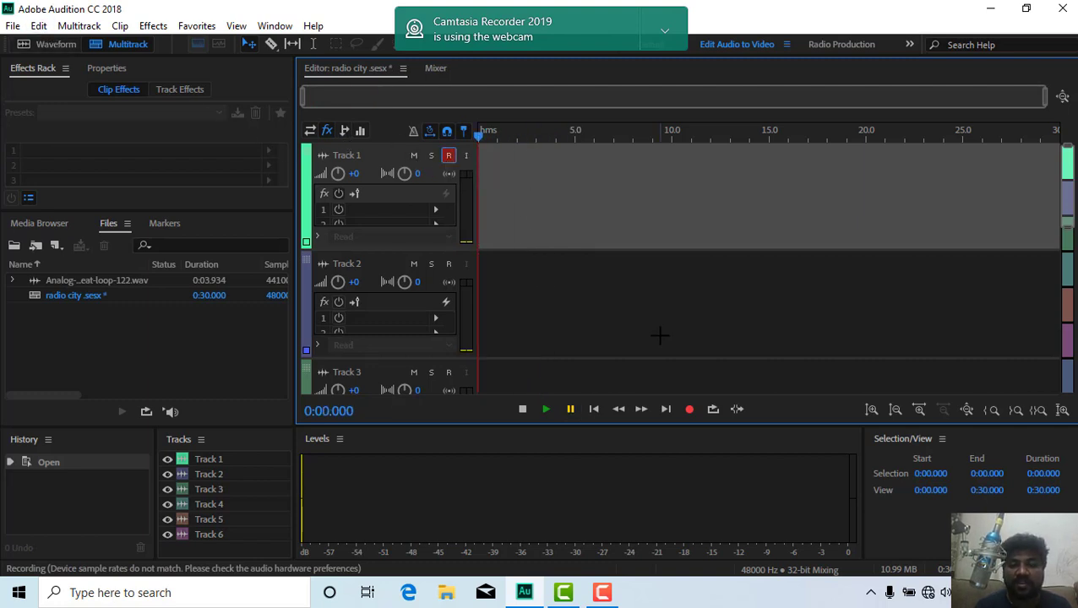
left_click(688, 409)
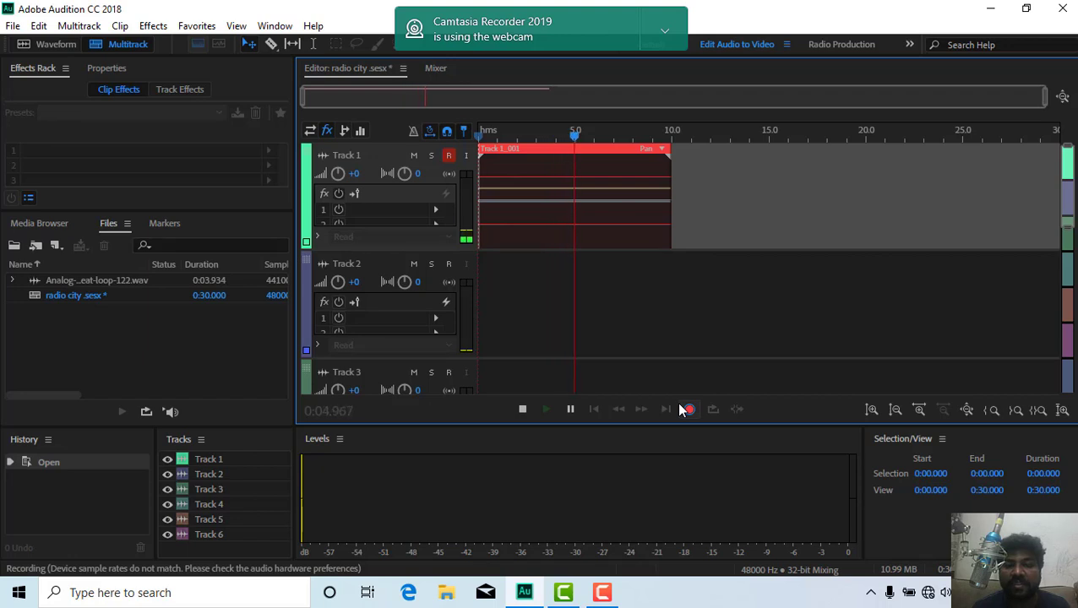
left_click(570, 409)
left_click(522, 410)
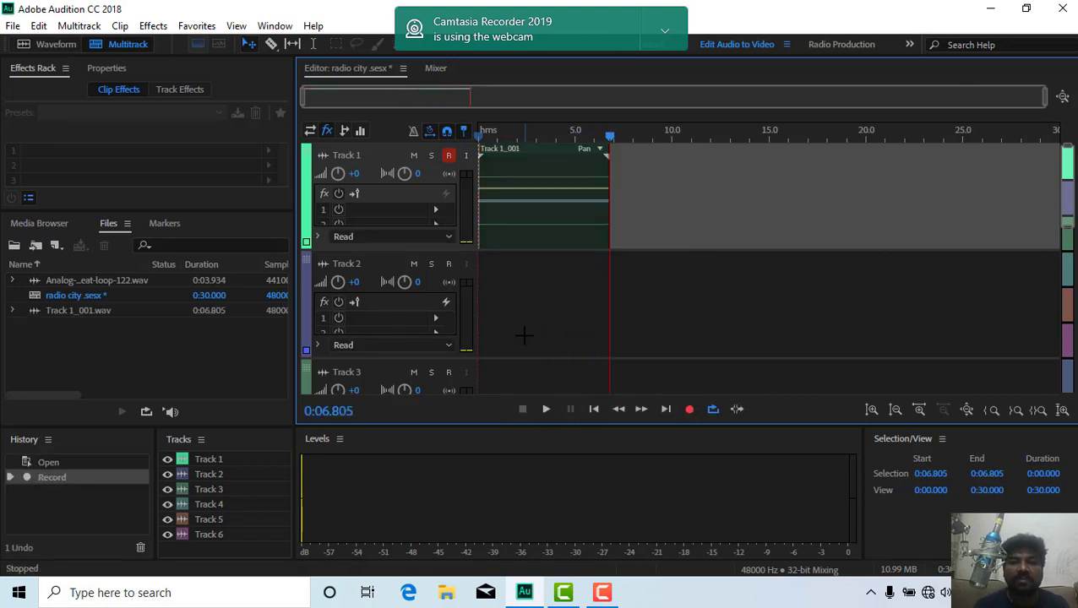
Open the recorded Track 1 clip in the waveform editor and amplify the whole recording in repeated passes, including a +15 dB boost
double_click(526, 154)
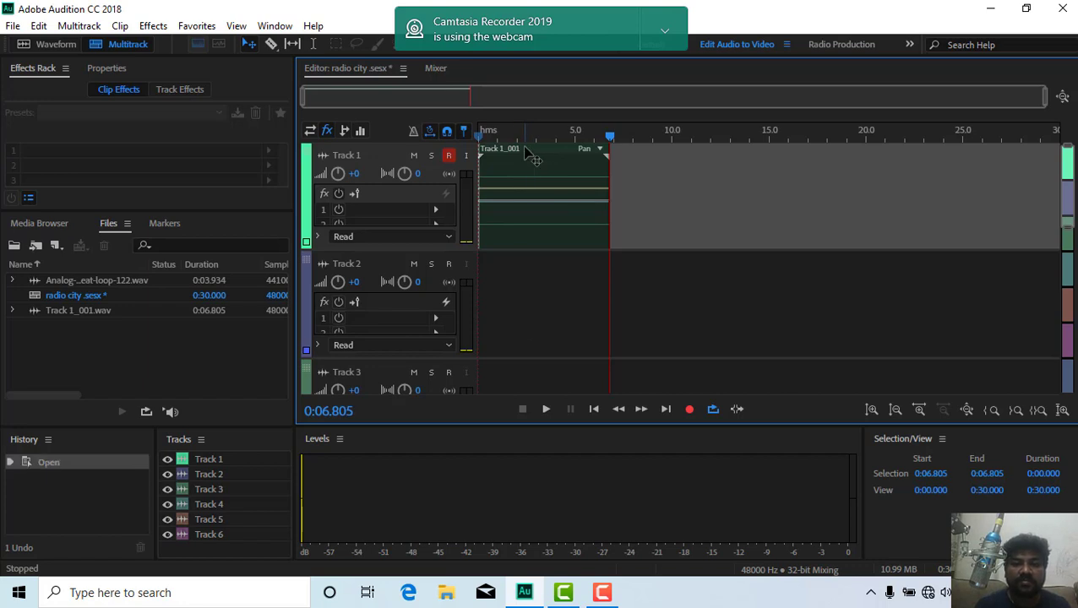
left_click_drag(527, 187, 589, 195)
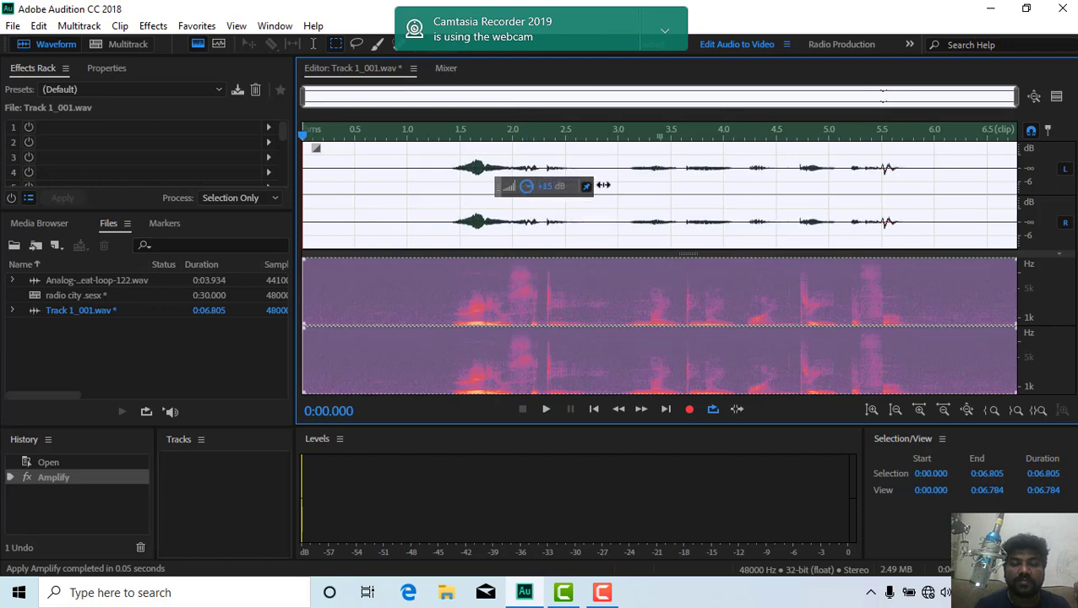
left_click_drag(603, 185, 604, 185)
left_click_drag(526, 186, 537, 182)
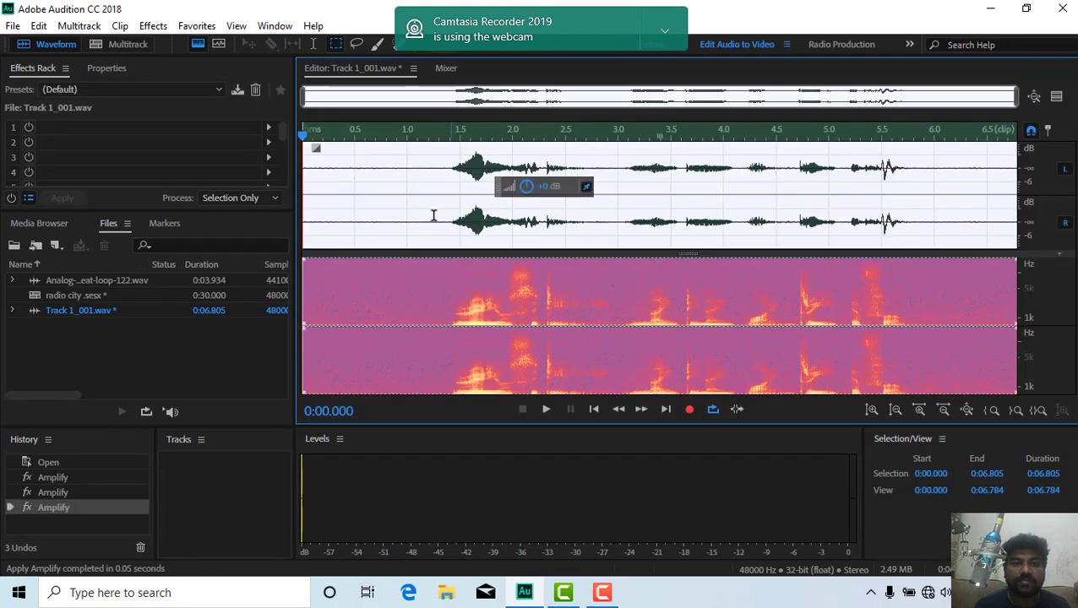
Return to the multitrack session and clear the time selection spanning the Track 1 clip
left_click(135, 49)
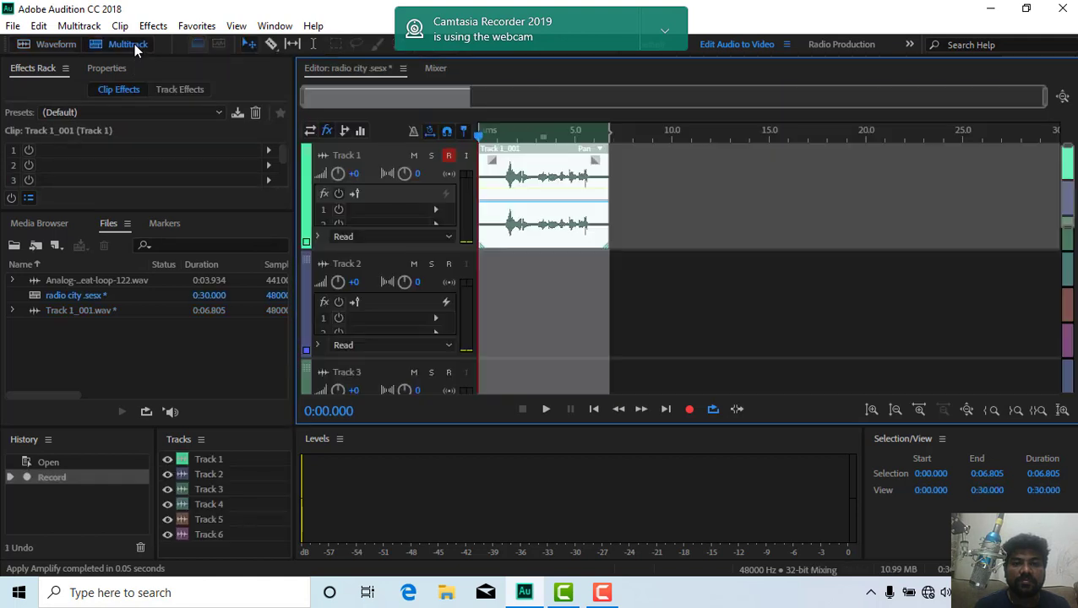
left_click(523, 135)
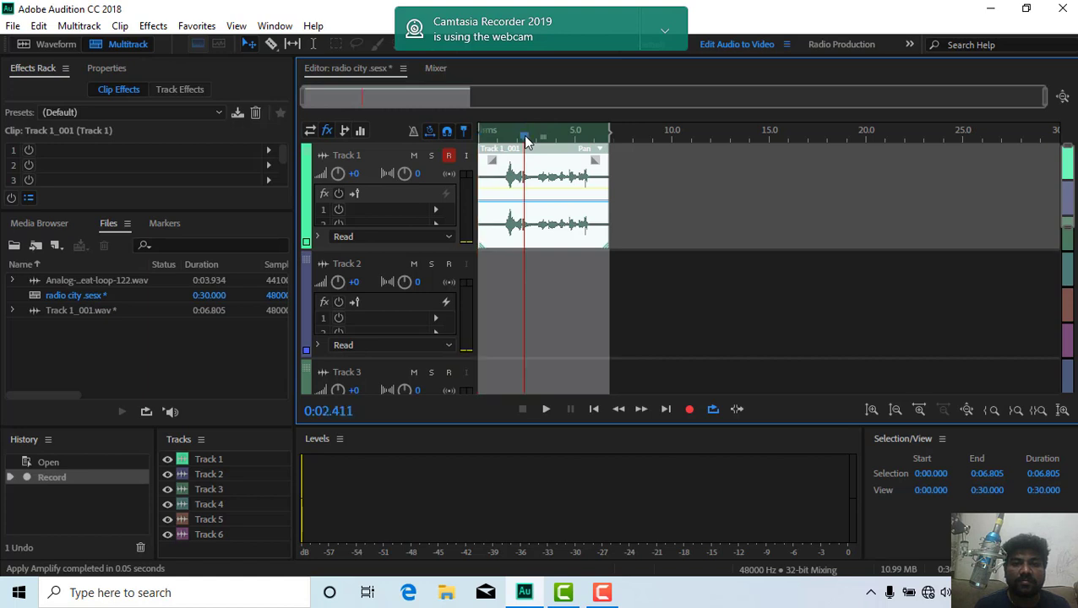
left_click(498, 135)
left_click(642, 135)
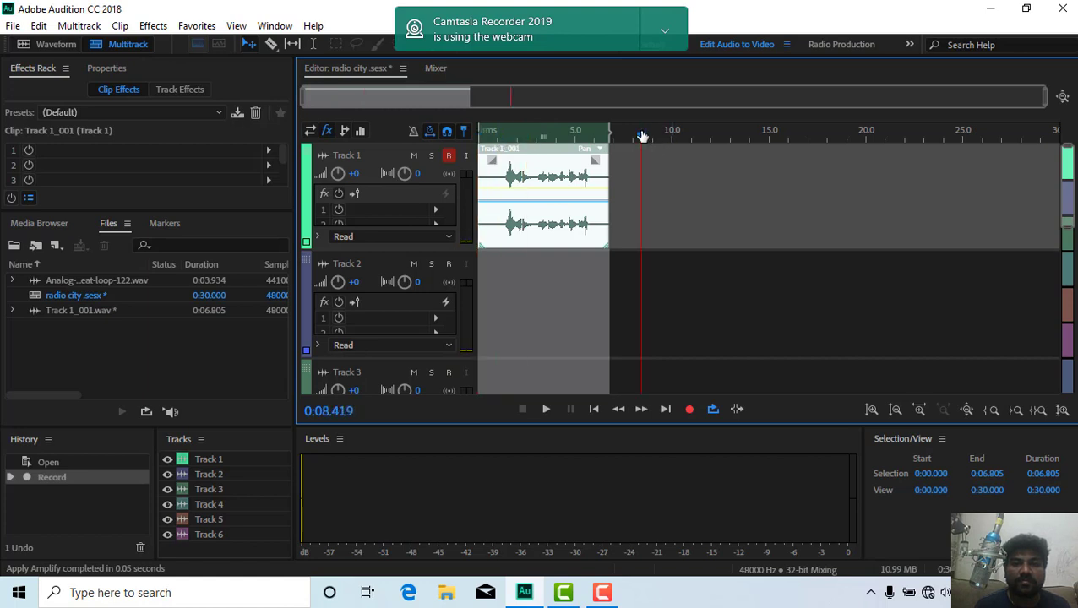
left_click_drag(608, 131, 398, 143)
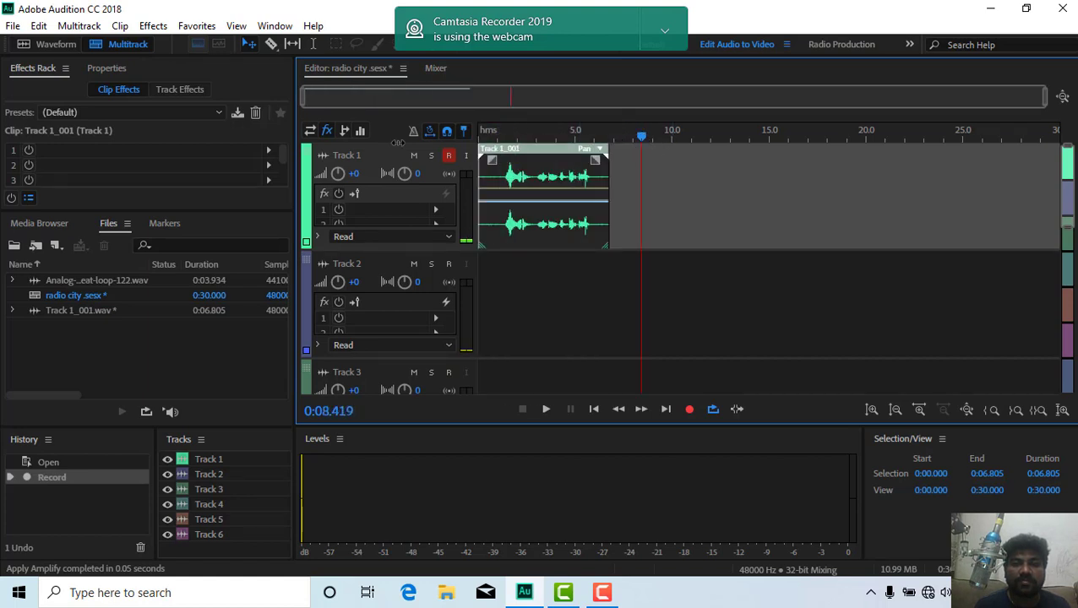
Play back the Track 1 recording from about 1.2 seconds, stop near its end and return the playhead to the start
left_click_drag(643, 139, 509, 148)
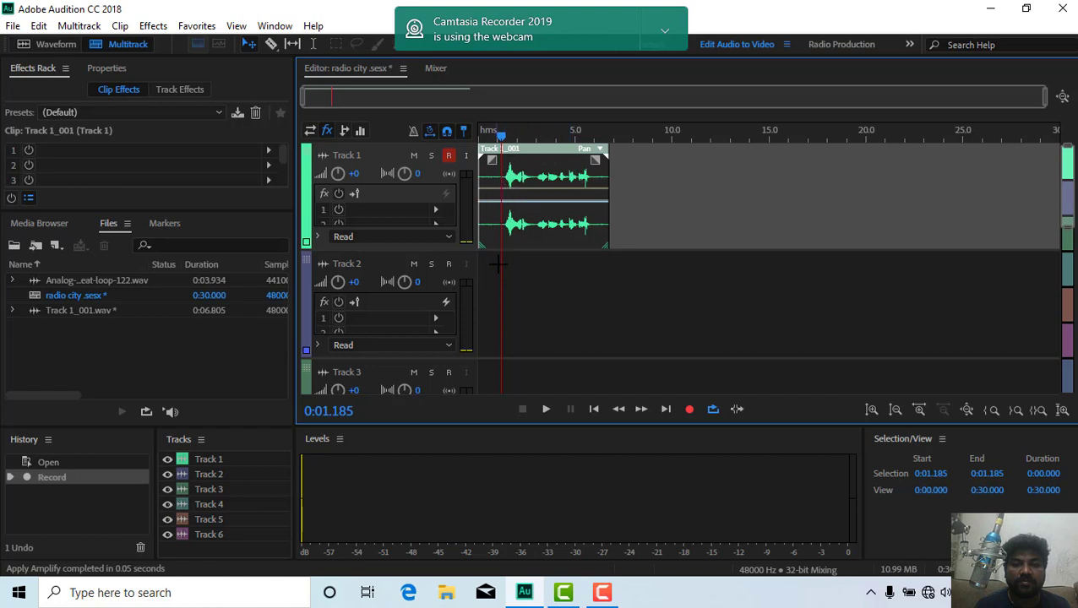
key("space")
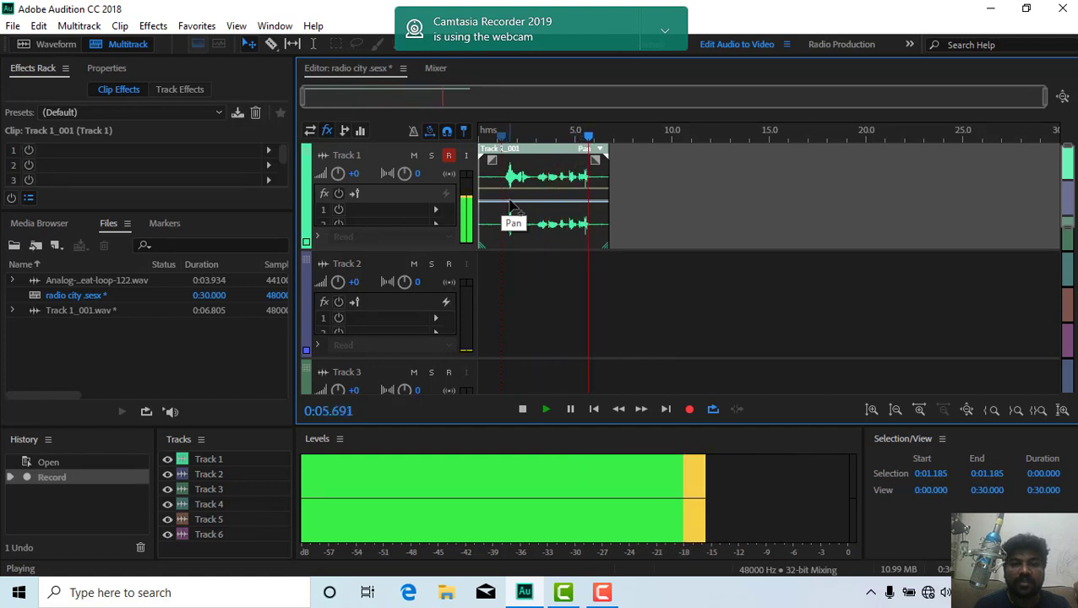
key("space")
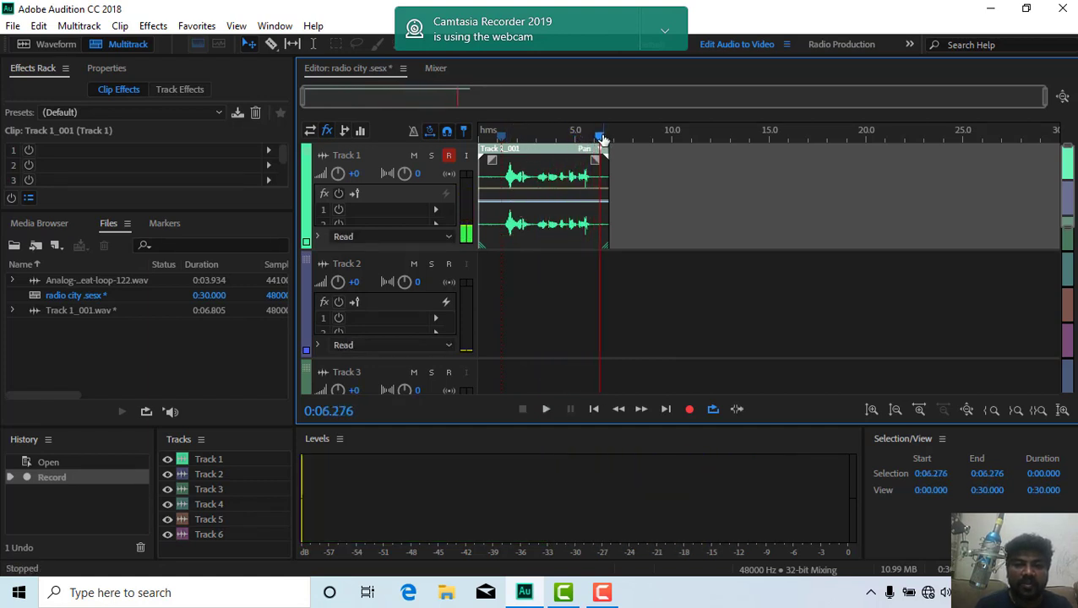
key("Home")
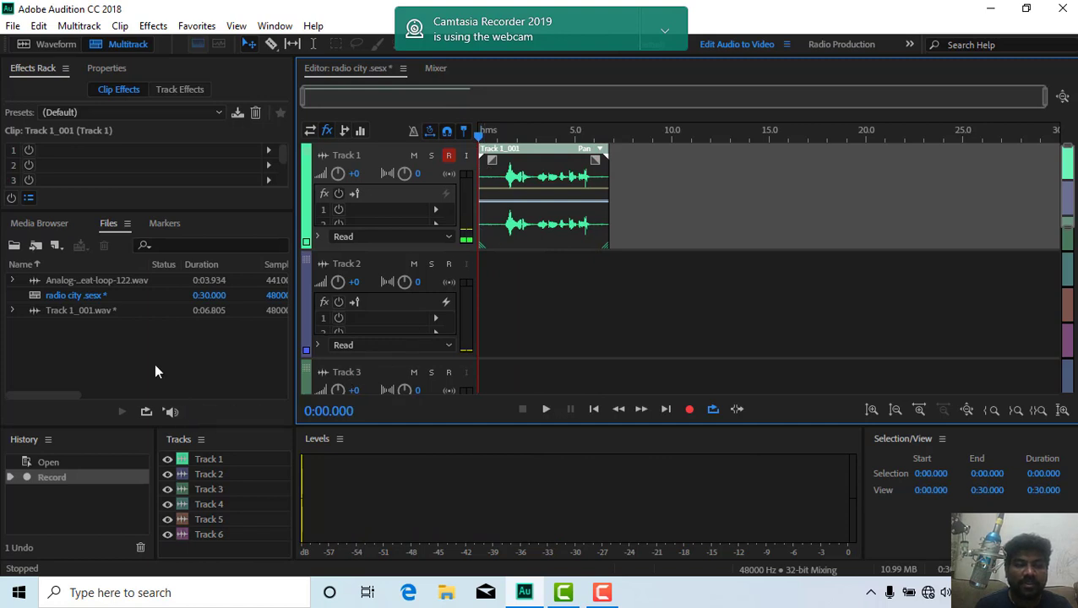
Add the Analog drum beat loop 122 file to the start of Track 2 and select its clip
left_click(62, 286)
left_click_drag(62, 282, 460, 300)
left_click(619, 334)
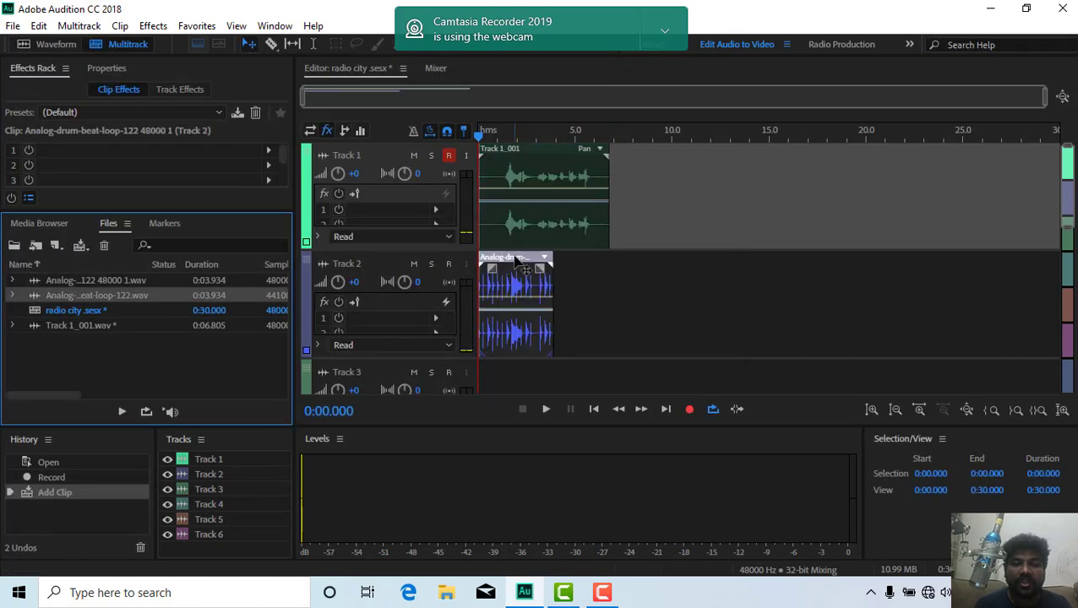
left_click(530, 288)
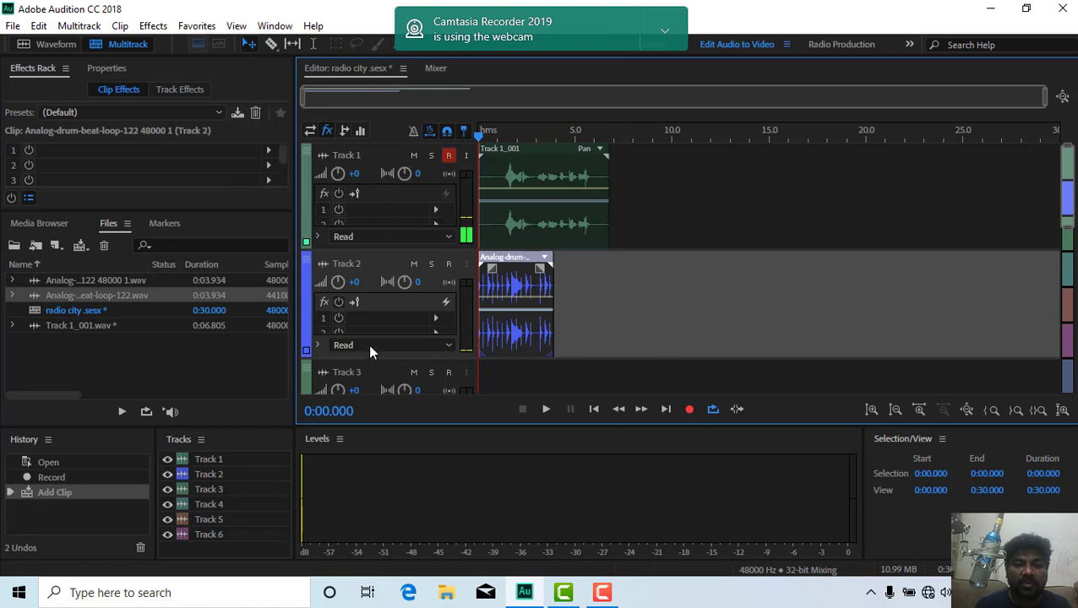
Show the track sends and look at the options for Track 2's first send, including adding a bus
mouse_move(385, 358)
left_mouse_down()
mouse_move(386, 395)
mouse_move(385, 359)
left_mouse_up()
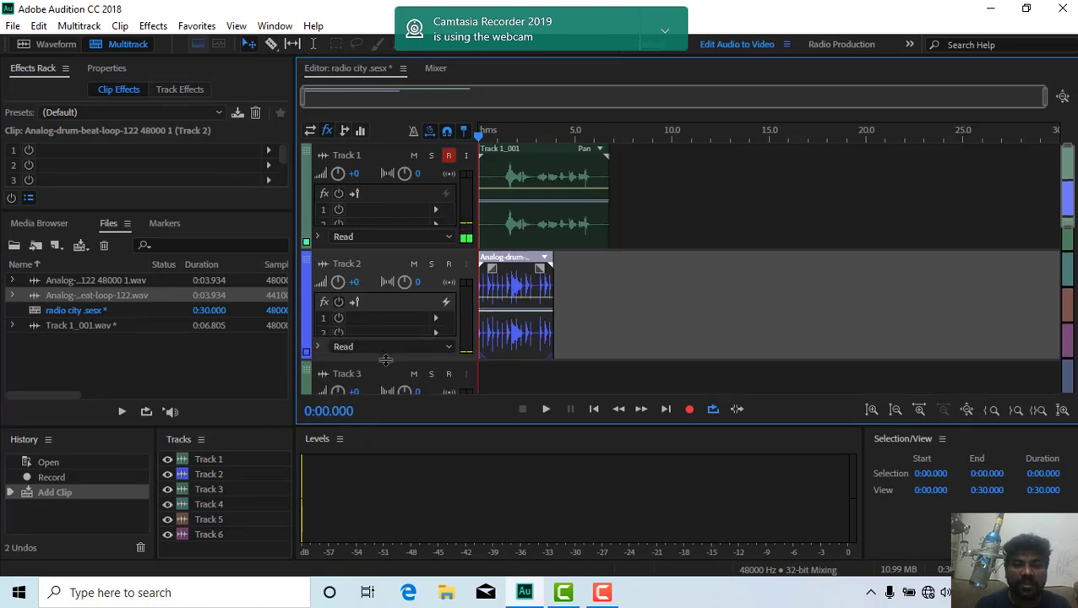
left_click(344, 133)
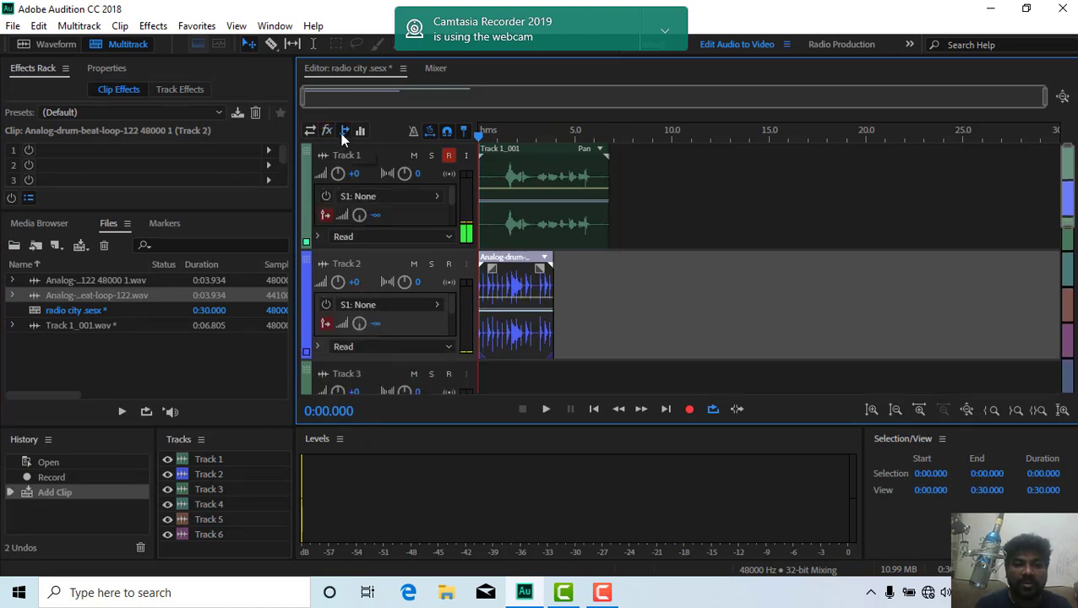
left_click(422, 306)
mouse_move(490, 335)
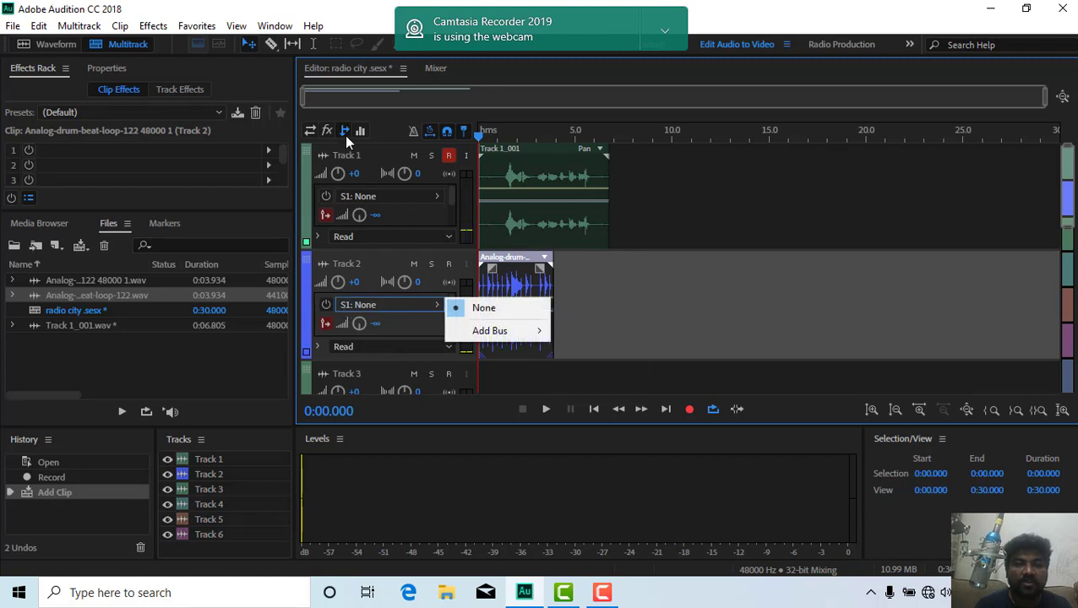
Show the track inputs and outputs, and review the input and output routing options of Track 2
left_click(308, 131)
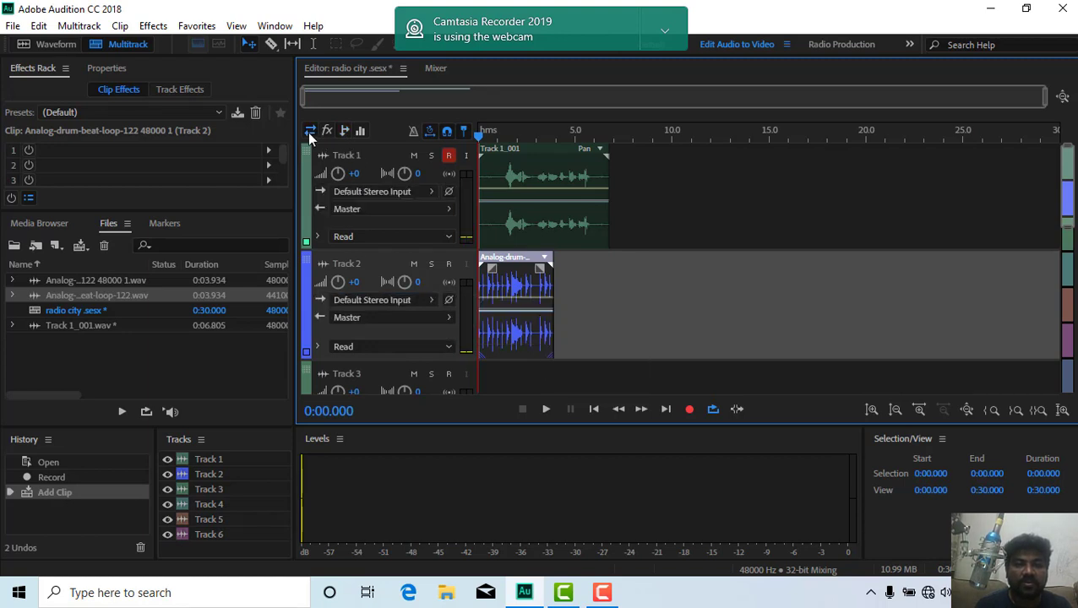
left_click(412, 306)
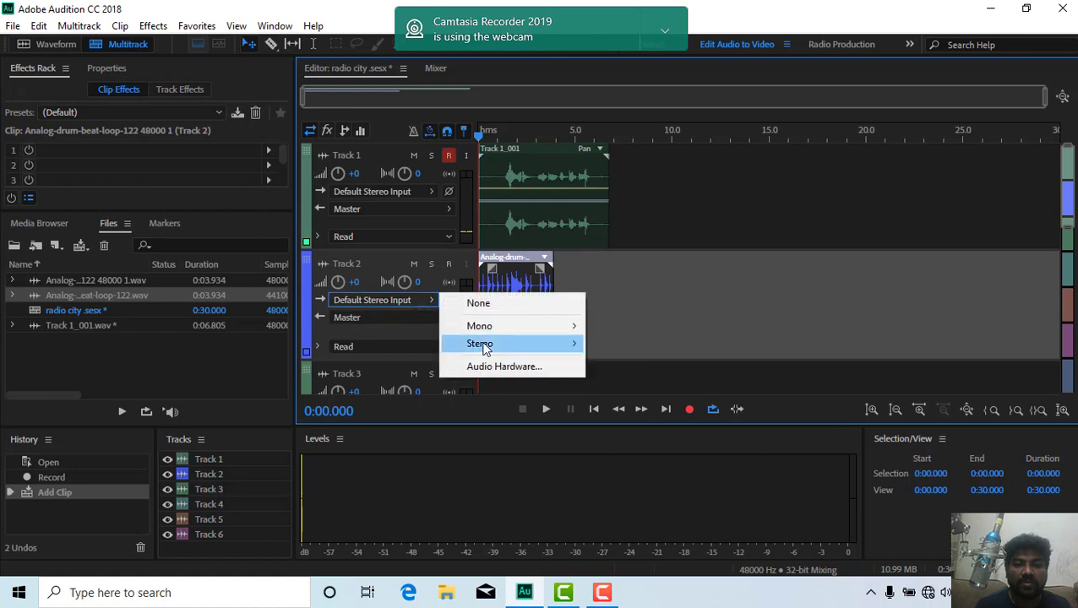
mouse_move(484, 346)
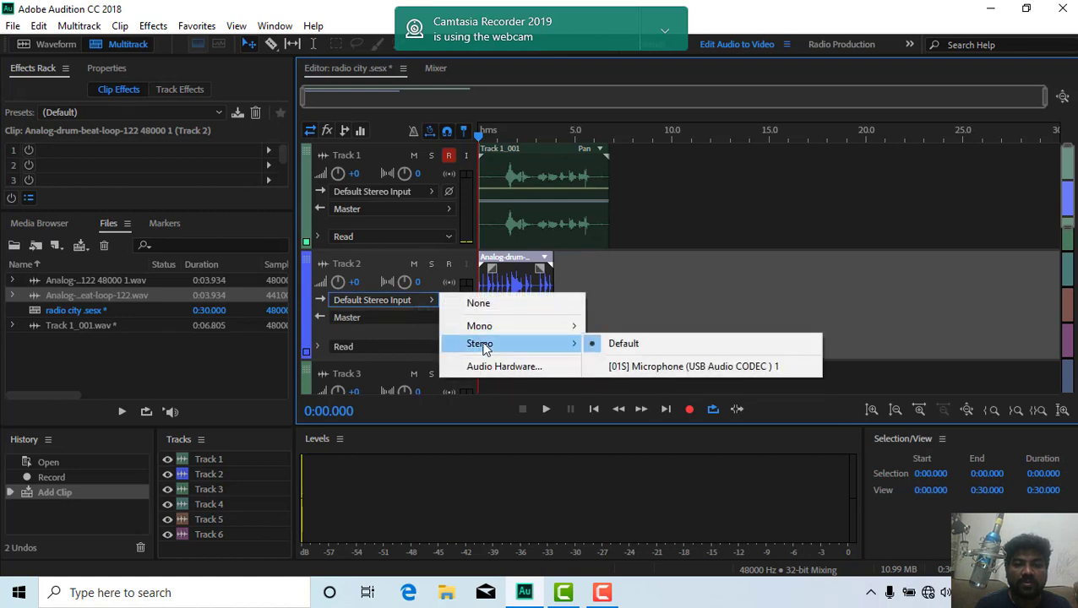
left_click(372, 319)
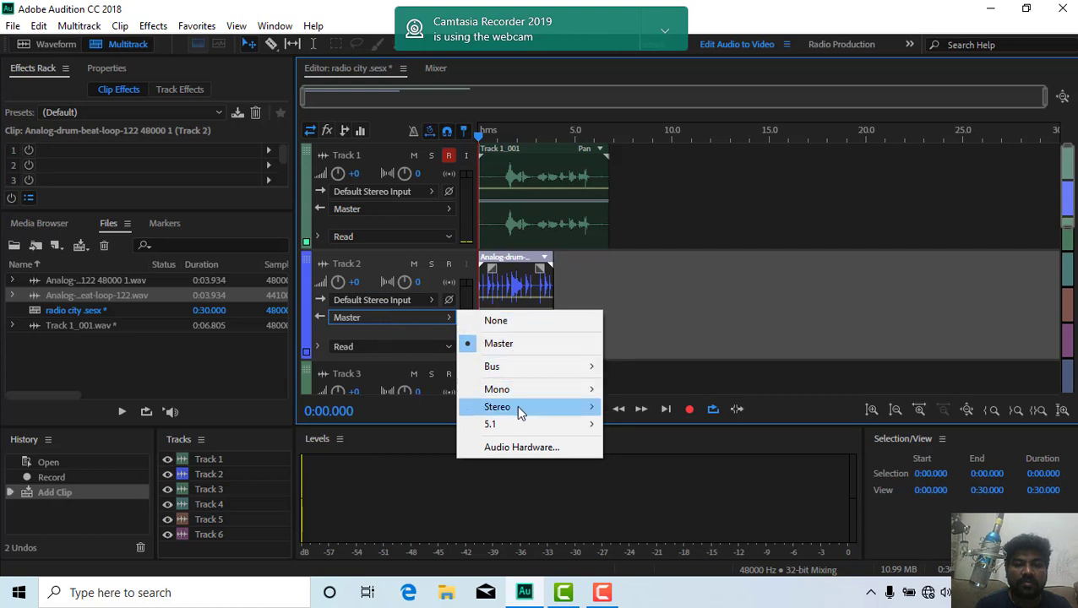
mouse_move(534, 370)
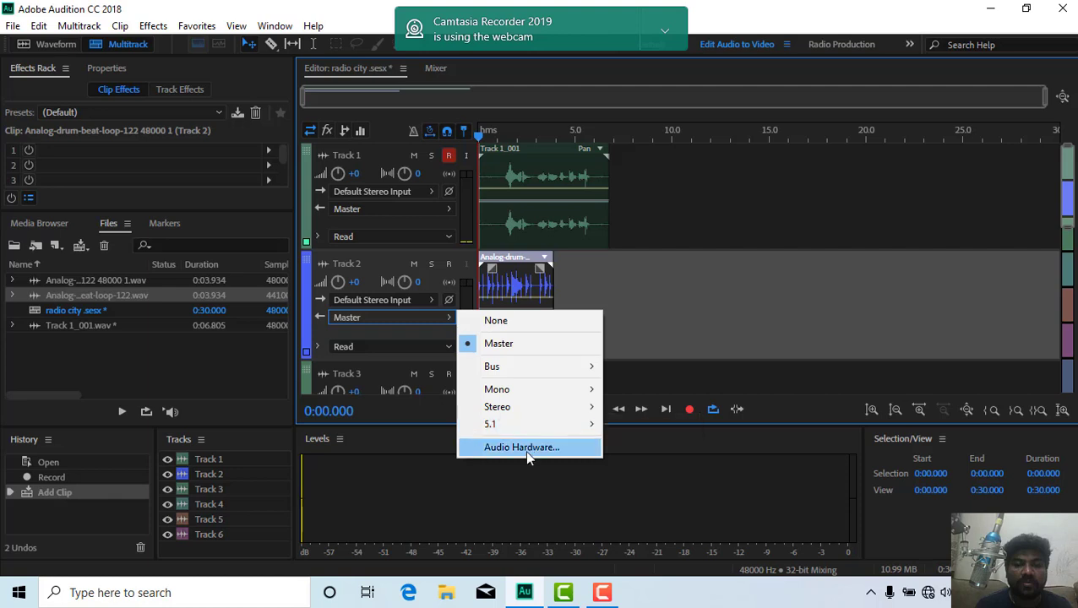
left_click(406, 326)
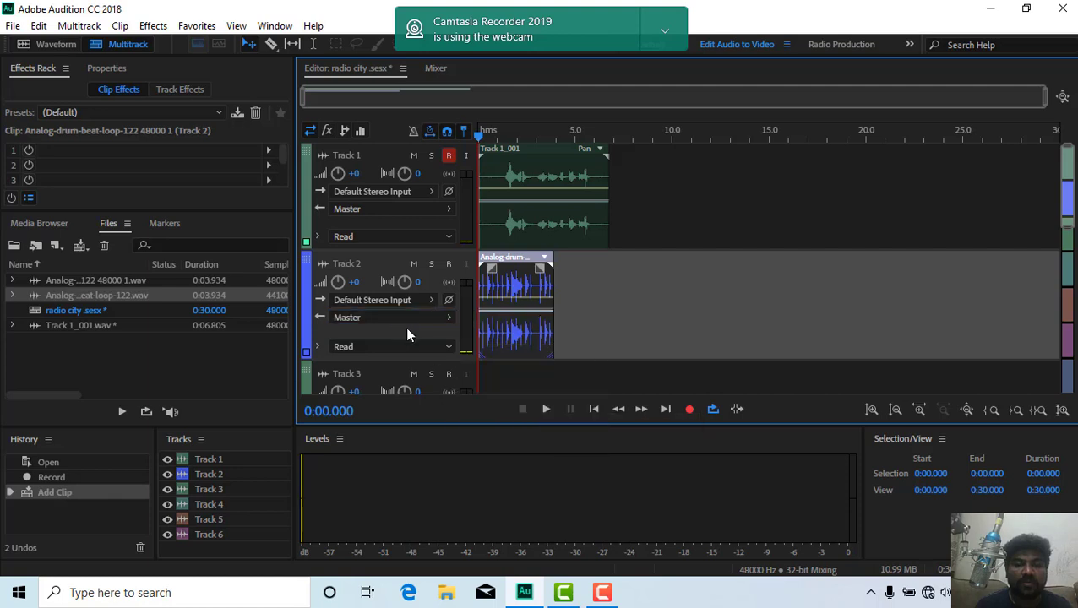
Examine Track 2's automation modes and envelope options, expanding its automation lane and collapsing it again
left_click(439, 348)
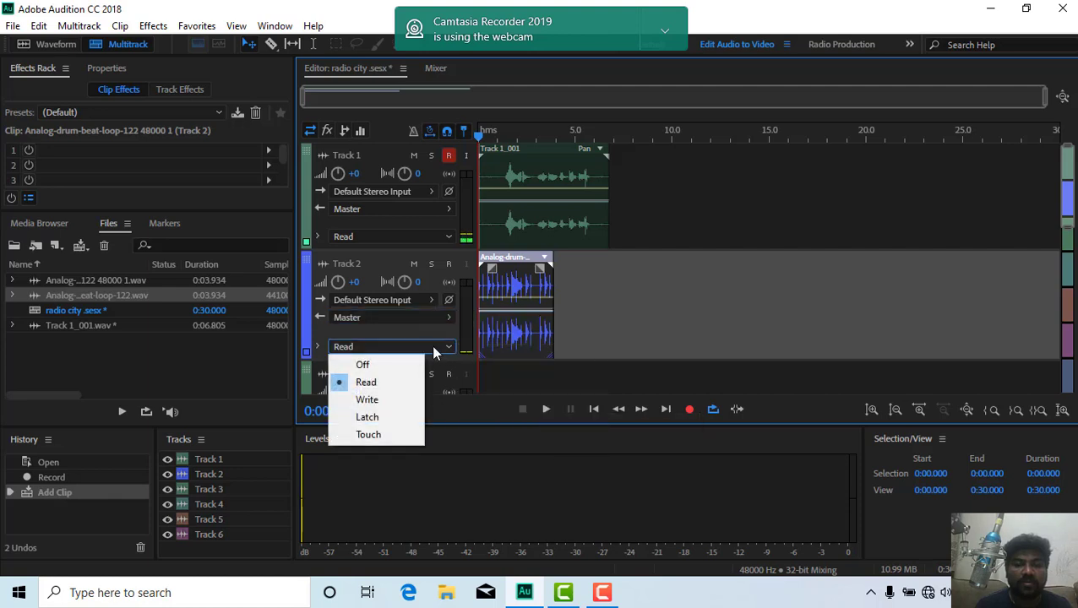
left_click(319, 346)
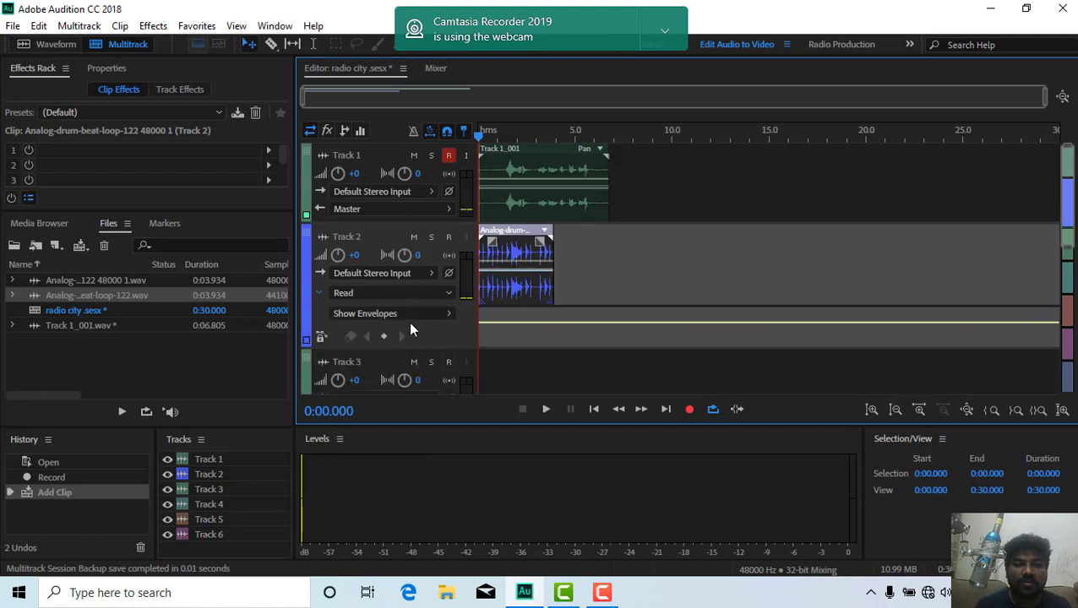
scroll(410, 324, "up", 1)
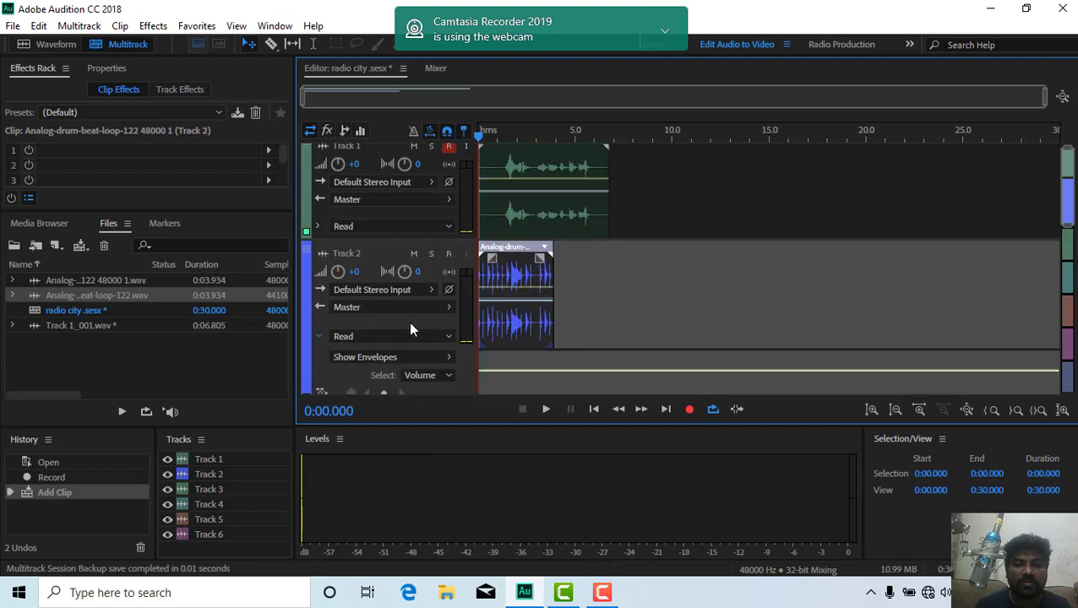
left_click(447, 359)
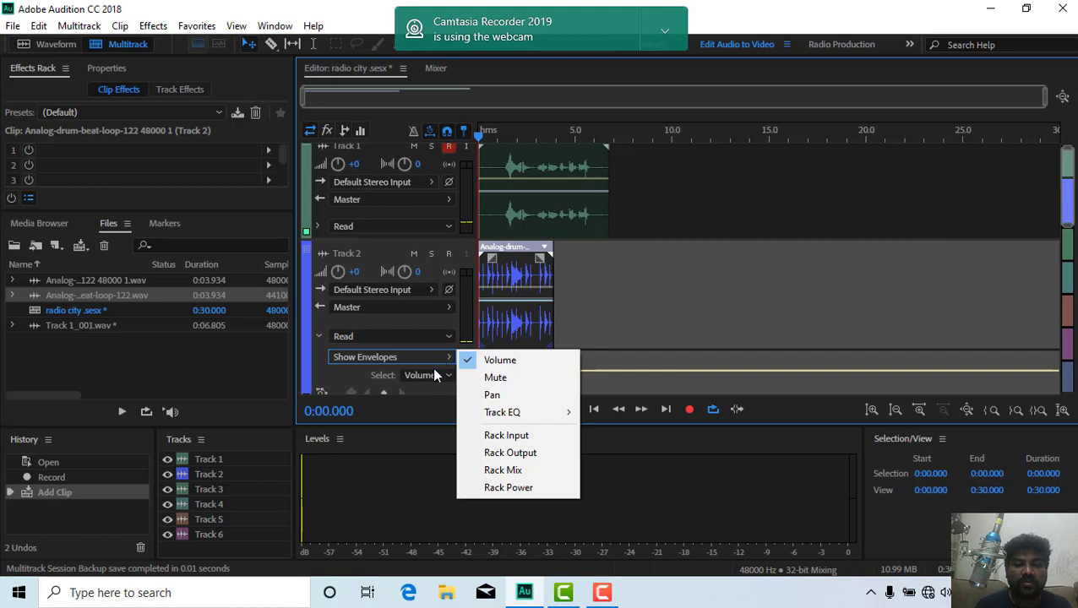
left_click(419, 375)
left_click(433, 360)
left_click(397, 339)
left_click(395, 338)
left_click(384, 316)
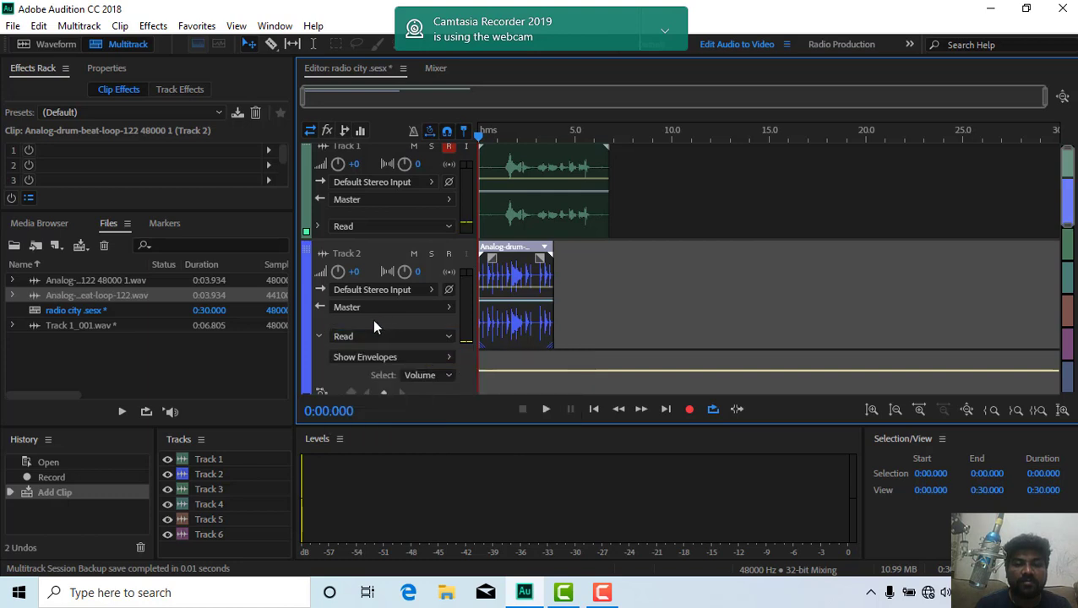
left_click(318, 336)
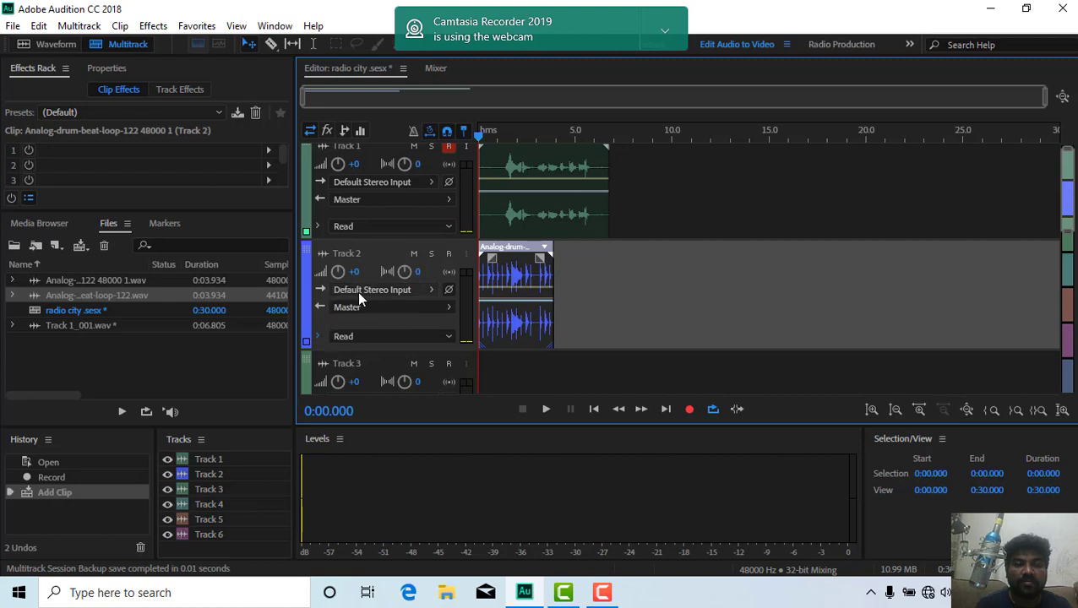
Review Track 2's mono, stereo and audio hardware input options again without changing the input
left_click(392, 291)
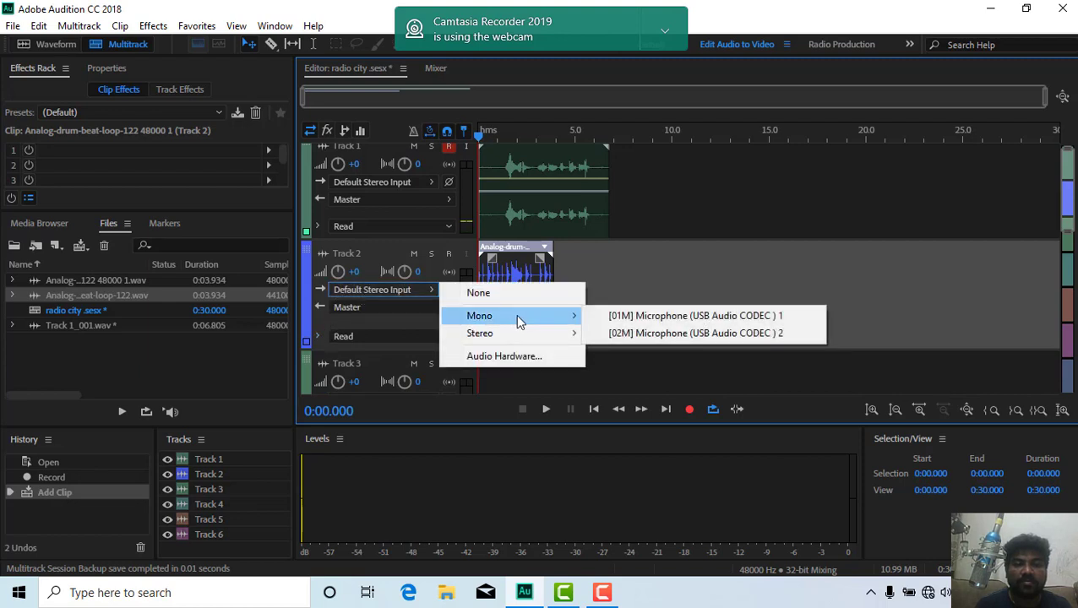
mouse_move(524, 335)
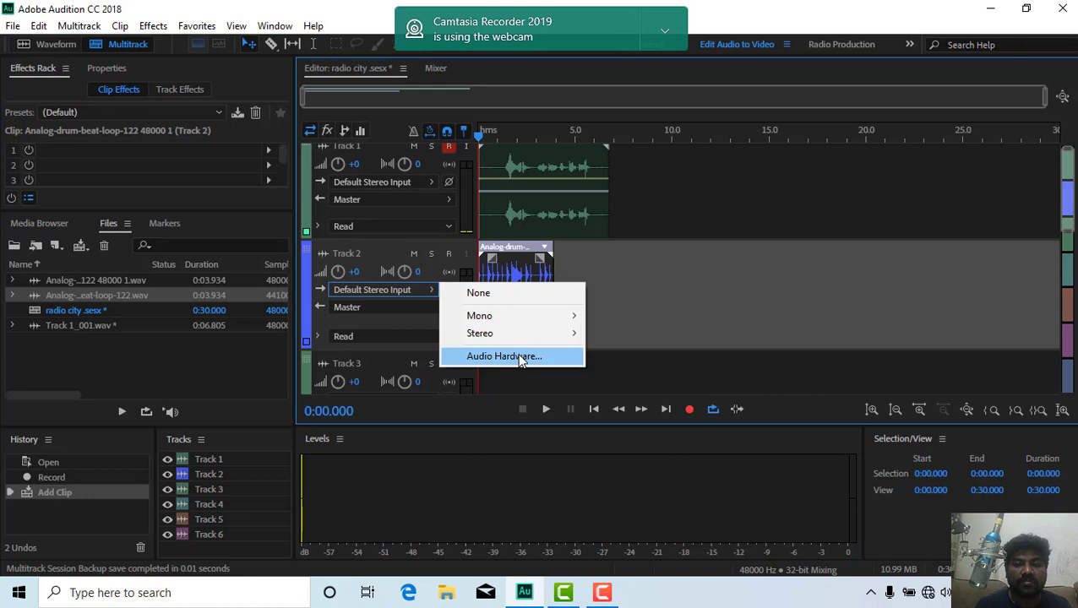
left_click(372, 256)
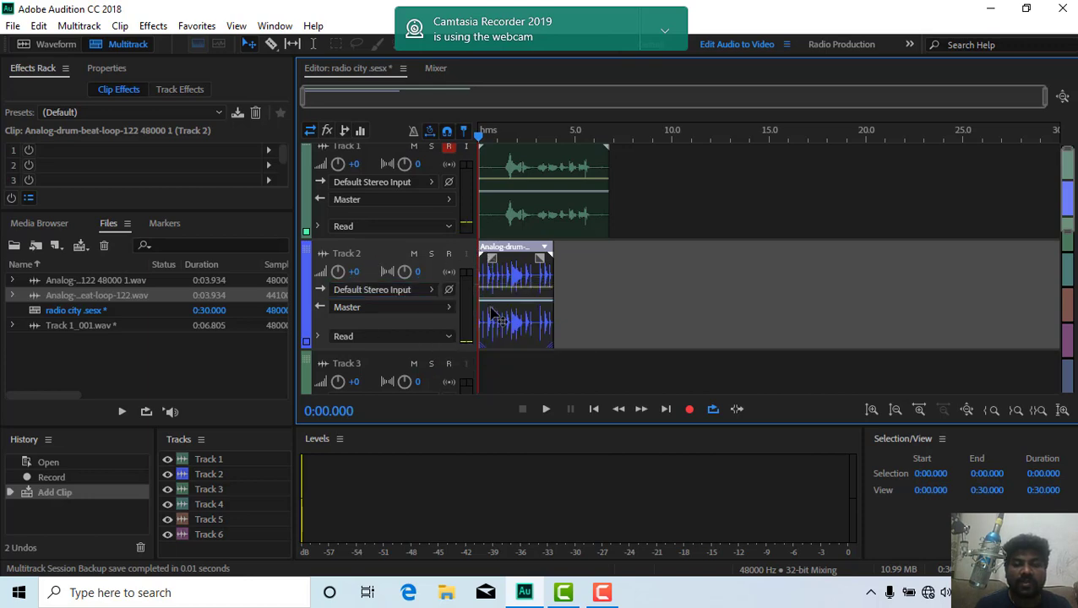
Enable looping on the Track 2 drum clip, keep it at the session start, and extend it to the end of the Track 1 voice clip
left_click_drag(509, 253, 514, 254)
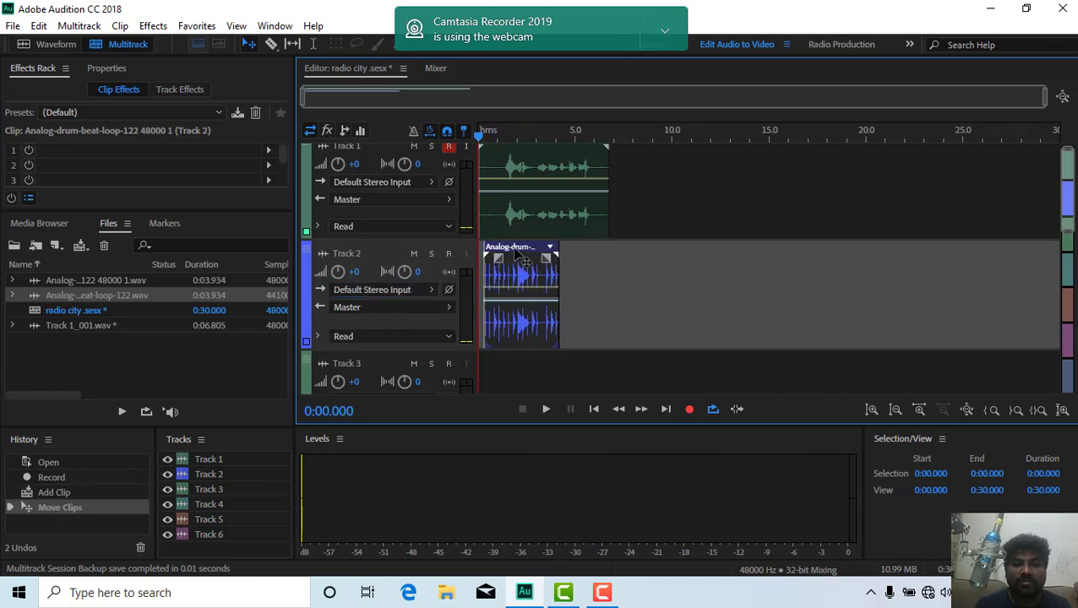
right_click(517, 257)
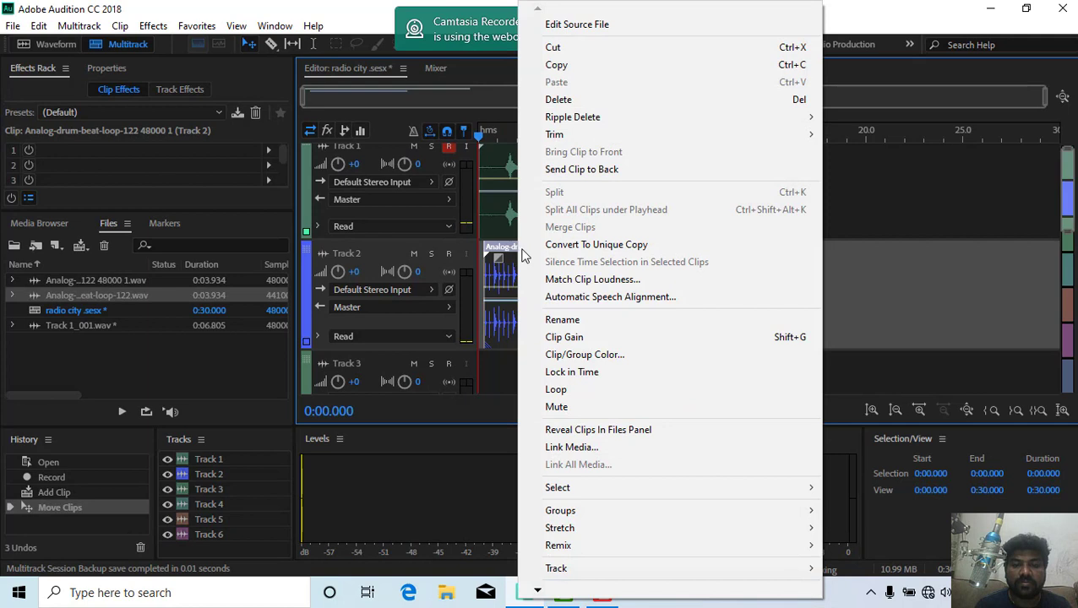
left_click(556, 389)
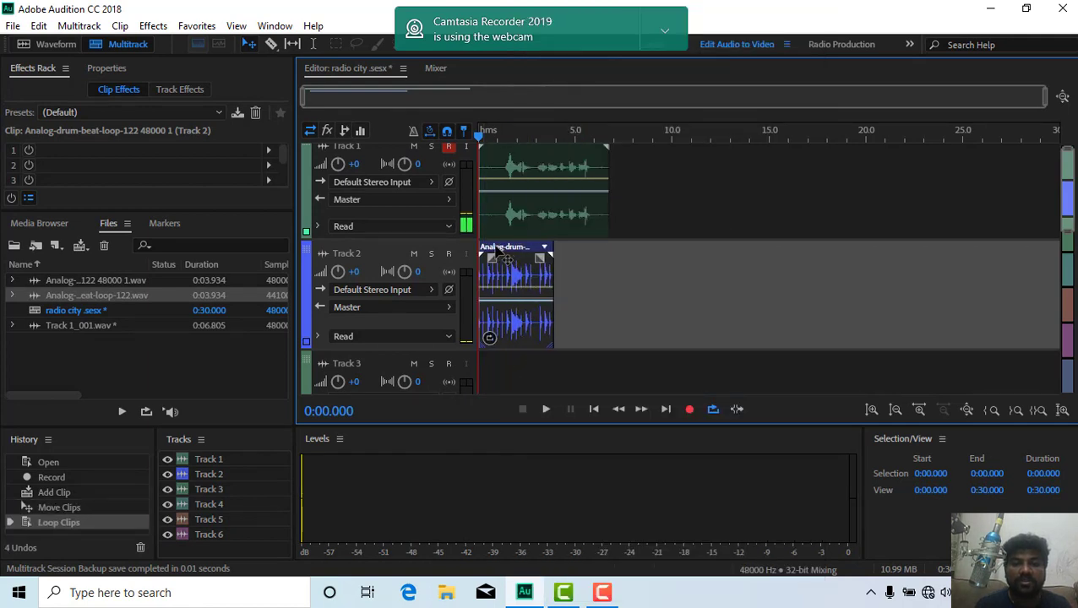
left_click_drag(500, 252, 501, 253)
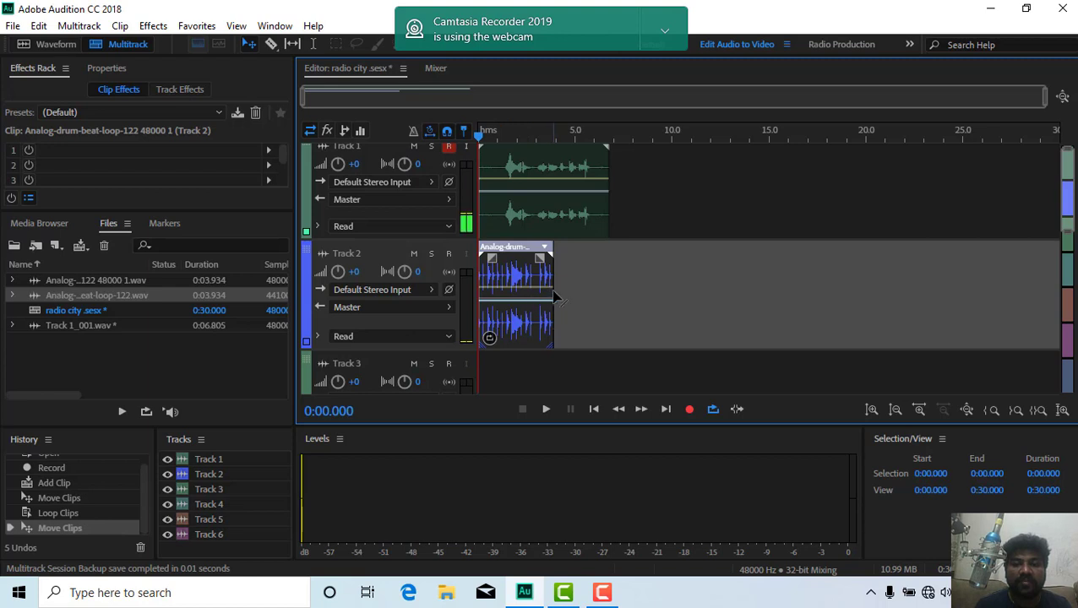
left_click_drag(556, 296, 608, 294)
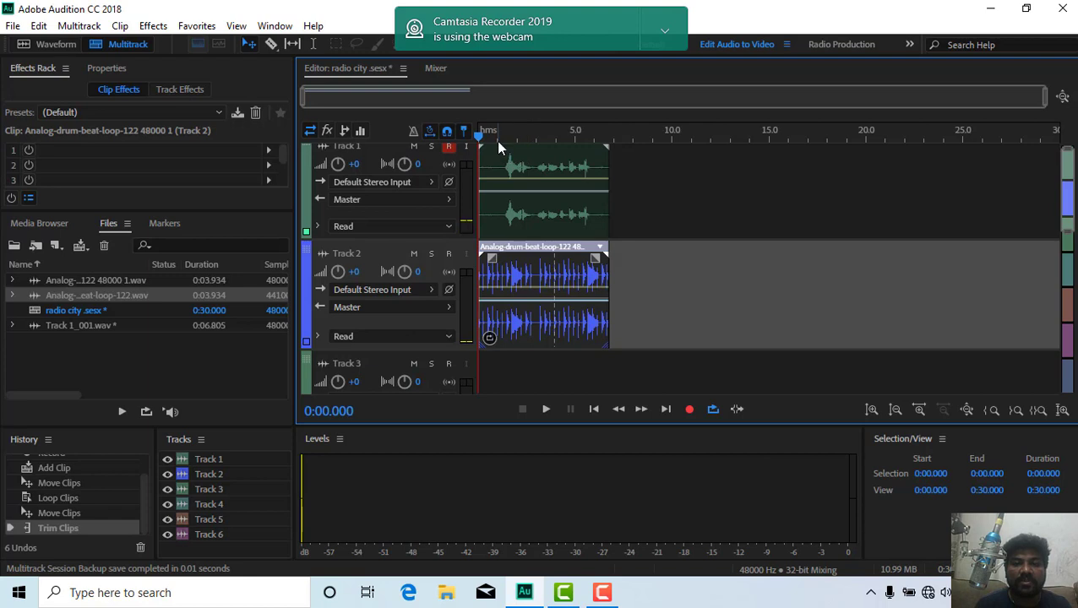
Play the voice and drum tracks together, disarm Track 1 for recording, and return the playhead to the start
key("space")
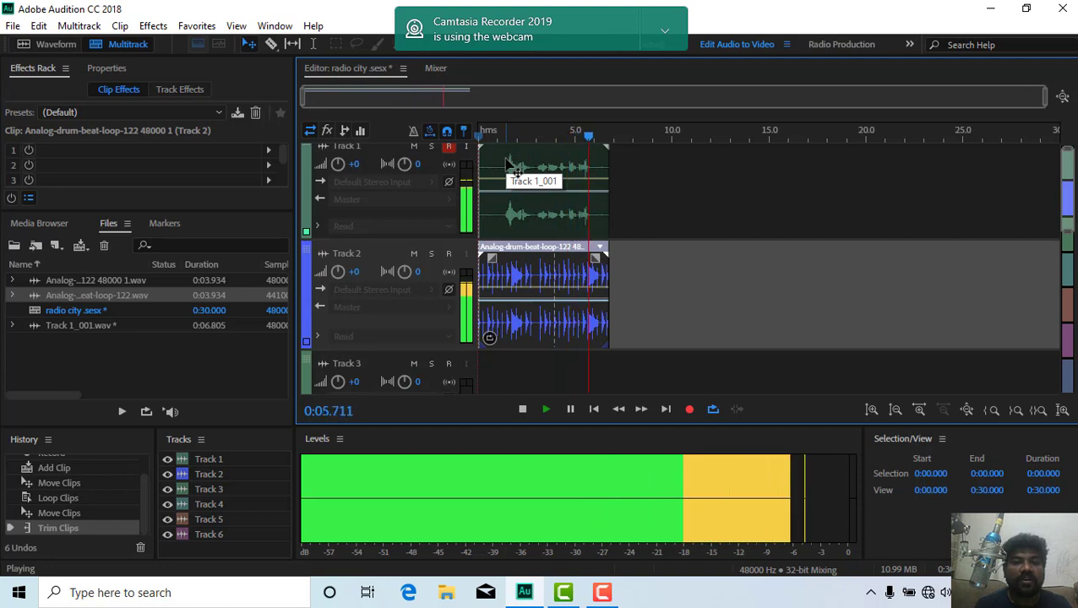
key("space")
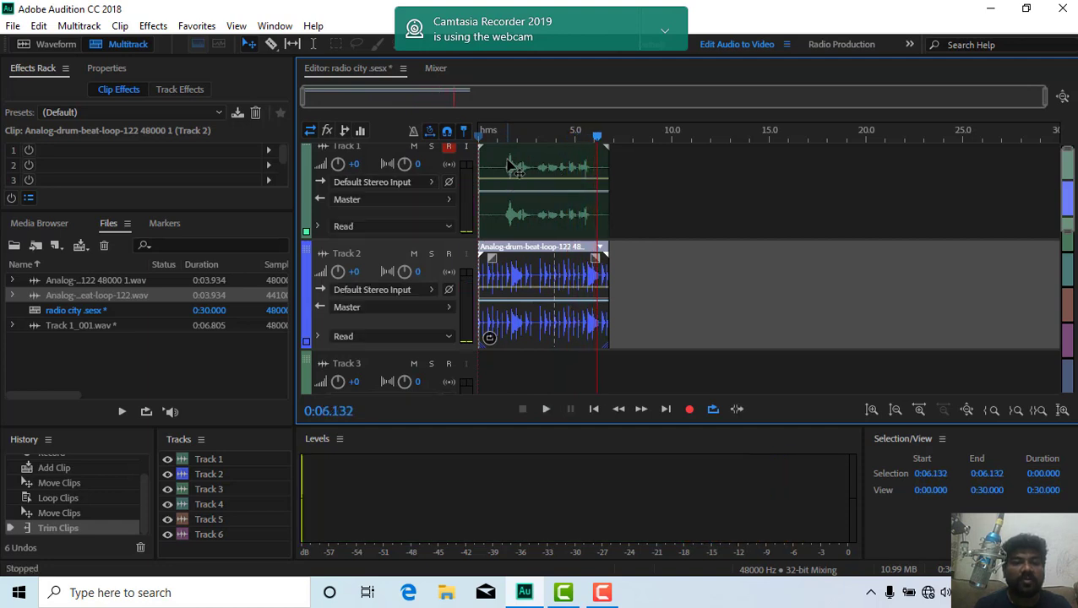
left_click(447, 147)
left_click_drag(596, 137, 479, 160)
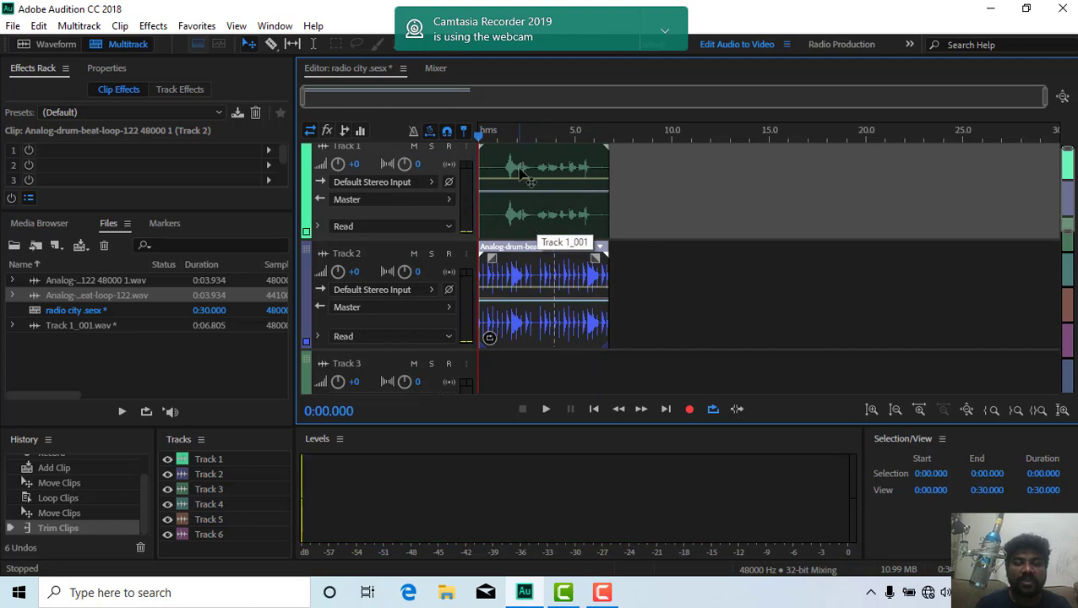
Select the Track 1 voice clip and apply the Valhalla DSP VST effect ValhallaFreqEcho_x64 to it
left_click(550, 171)
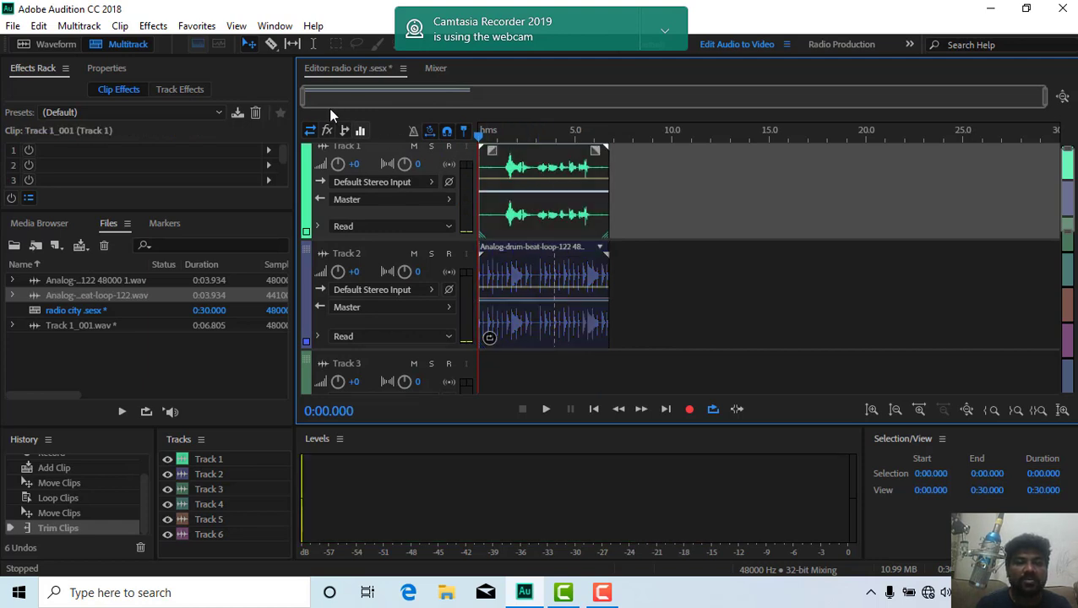
left_click(554, 260)
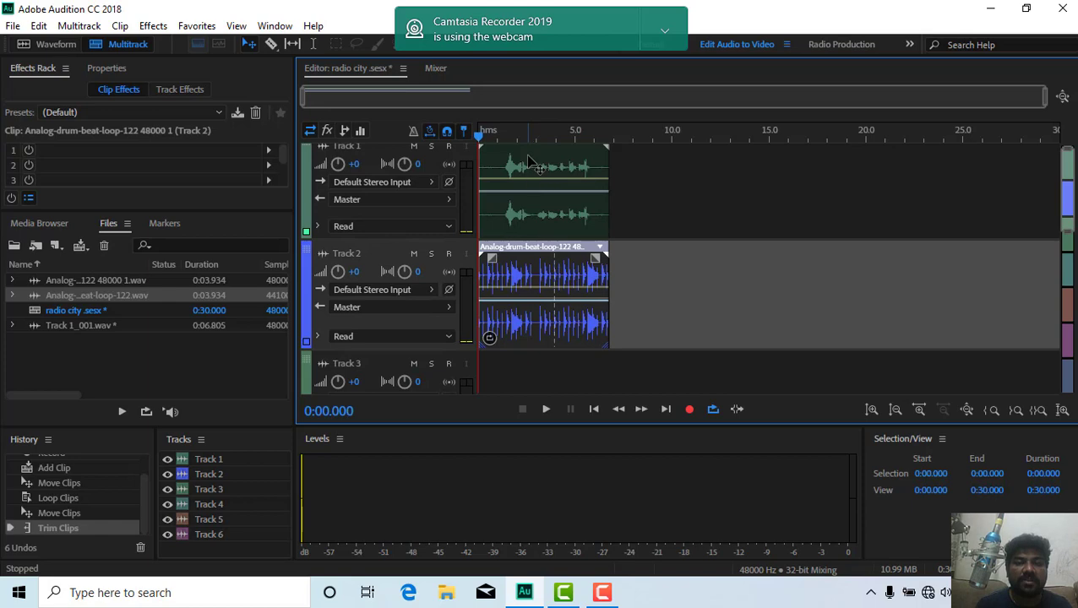
left_click(534, 165)
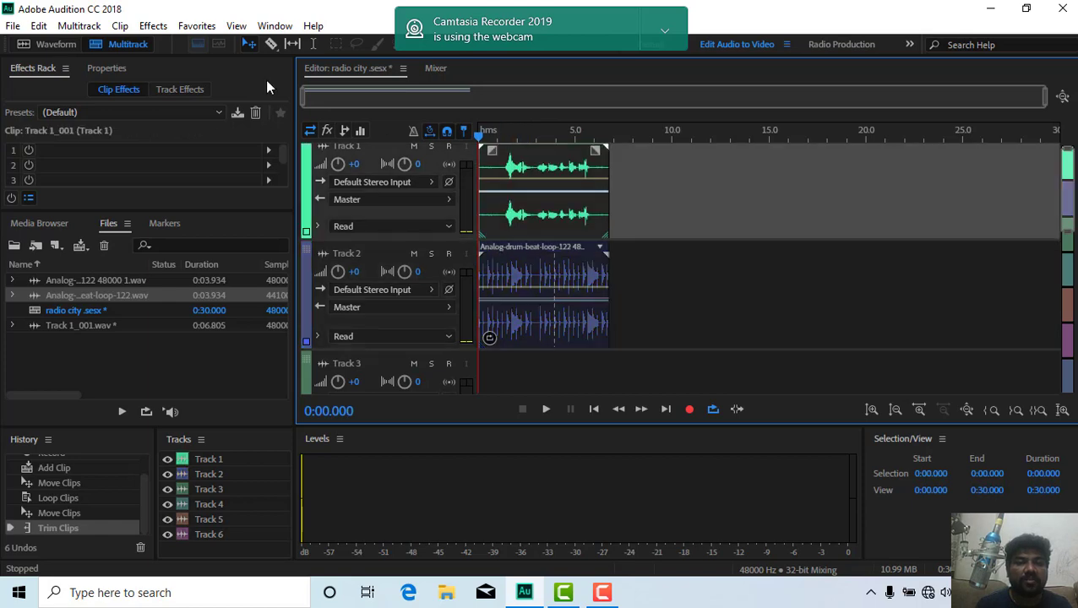
left_click(148, 27)
mouse_move(219, 379)
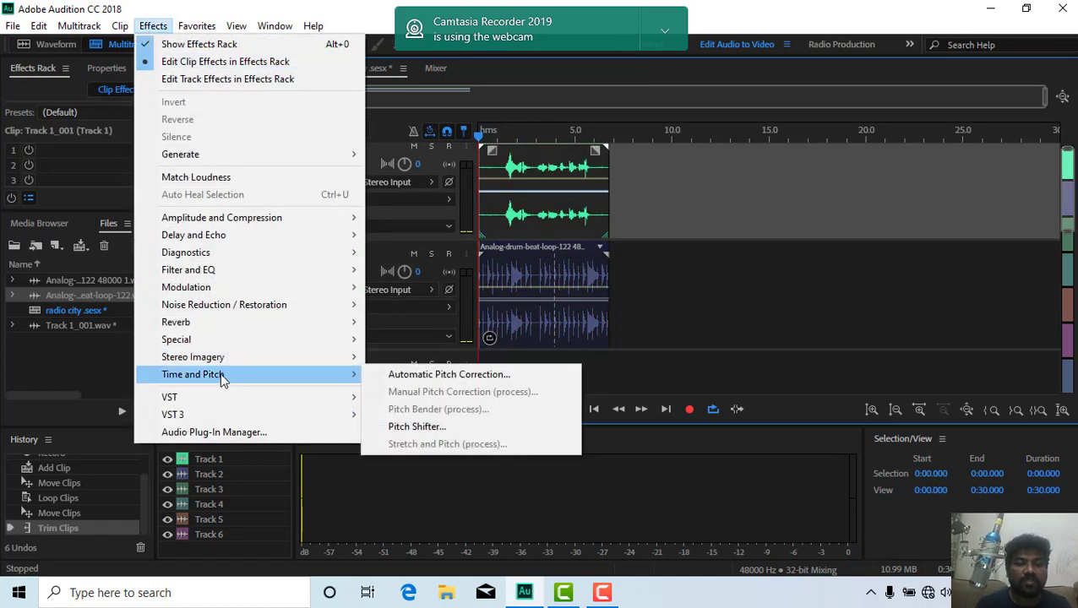
mouse_move(216, 417)
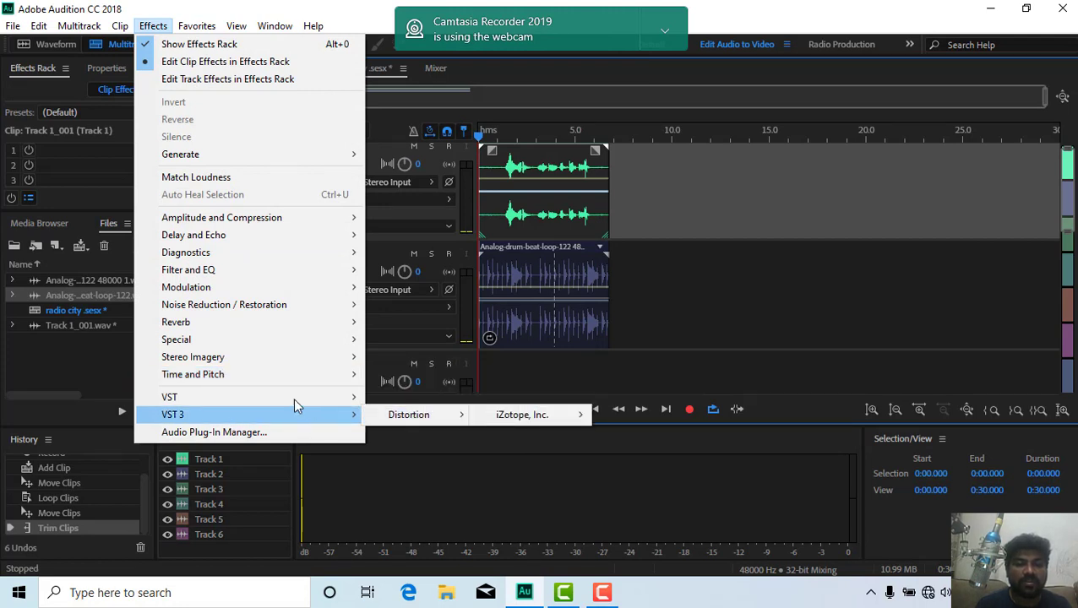
mouse_move(270, 397)
mouse_move(413, 403)
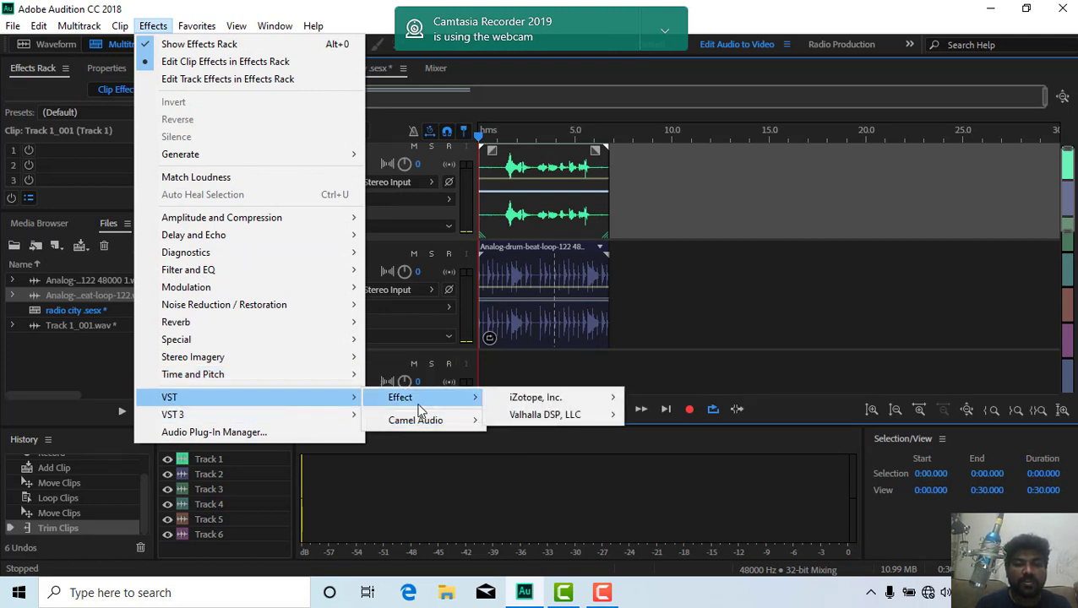
mouse_move(552, 416)
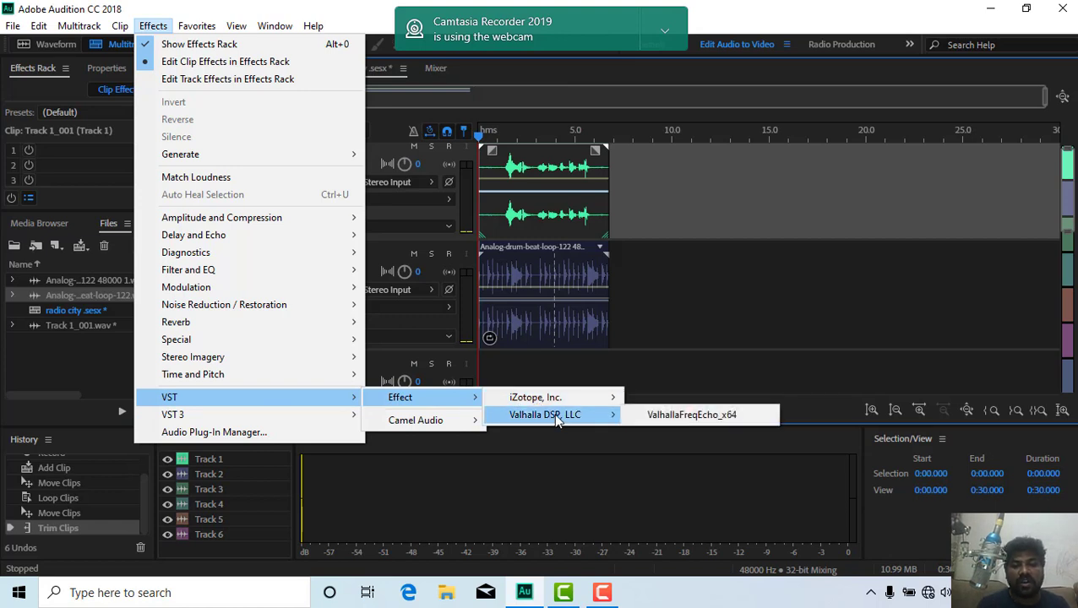
left_click(704, 419)
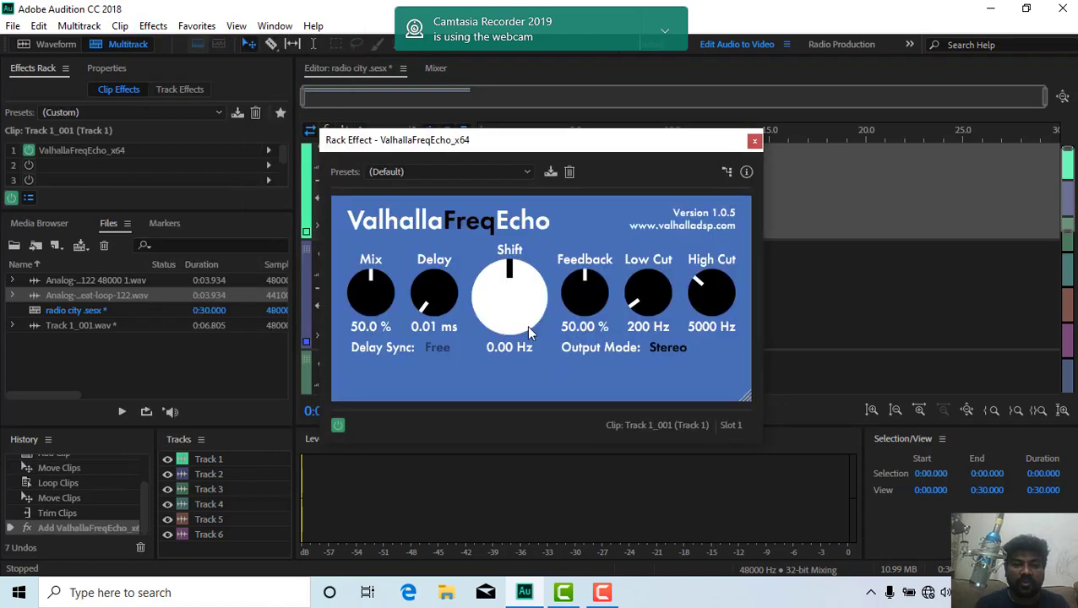
Move the ValhallaFreqEcho window clear of the clips and check its preset list, keeping (Default)
left_click_drag(470, 141, 191, 170)
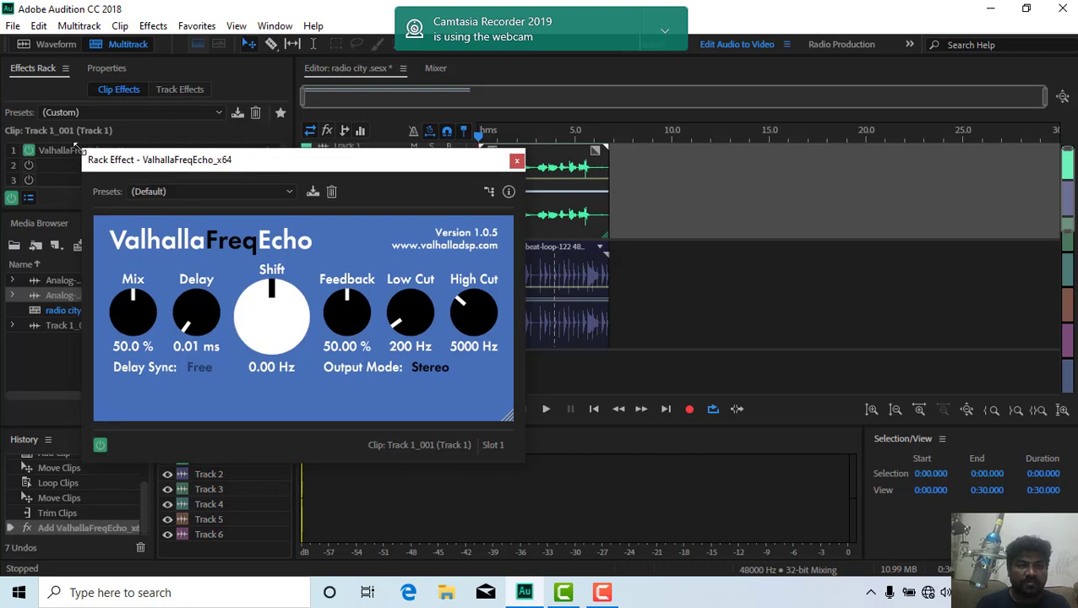
left_click_drag(76, 148, 201, 207)
left_click_drag(179, 180, 138, 146)
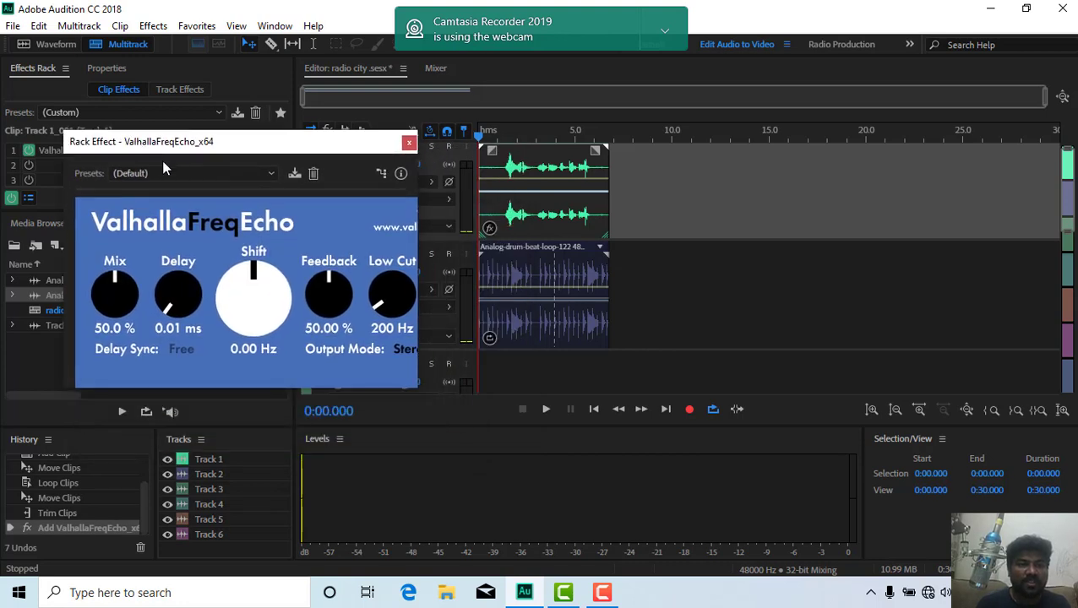
left_click(171, 173)
left_click(178, 186)
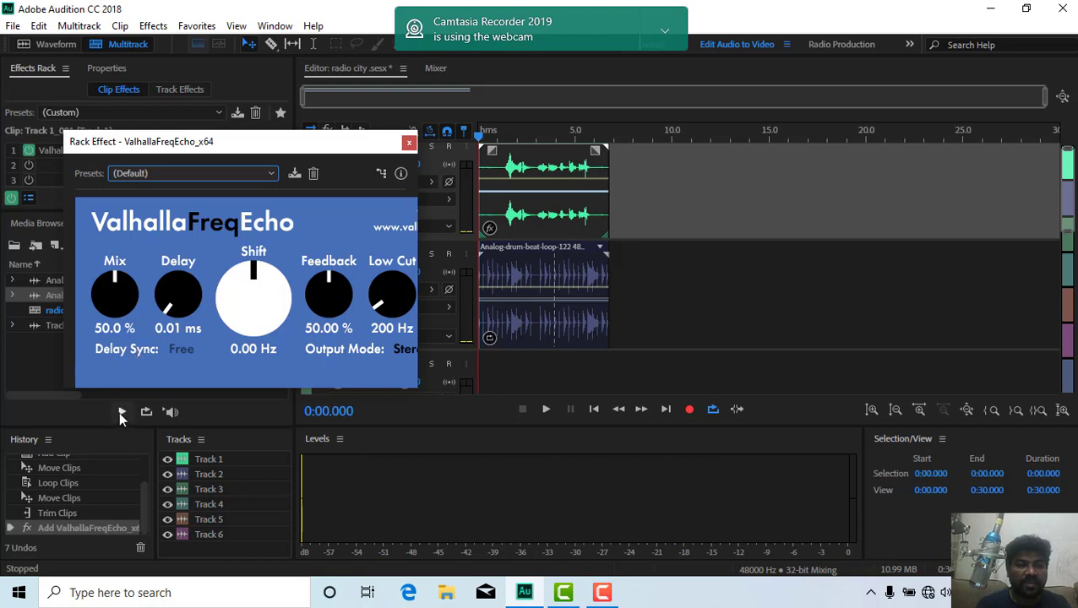
left_click_drag(163, 144, 126, 98)
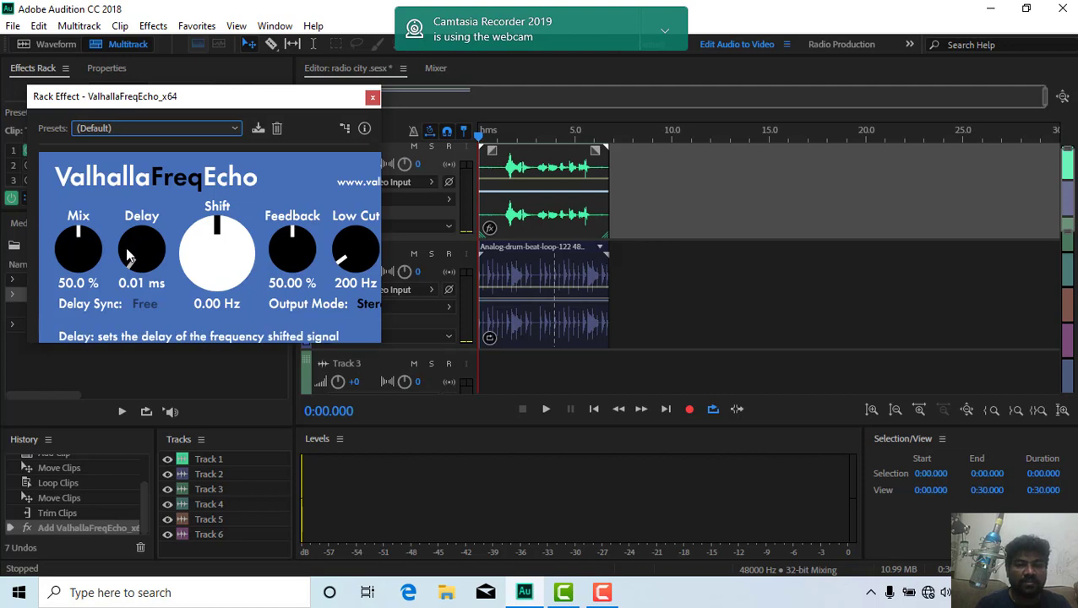
Start looped playback and adjust the echo's Mix to 50.8 % and Delay to 6.65 ms
left_click(714, 412)
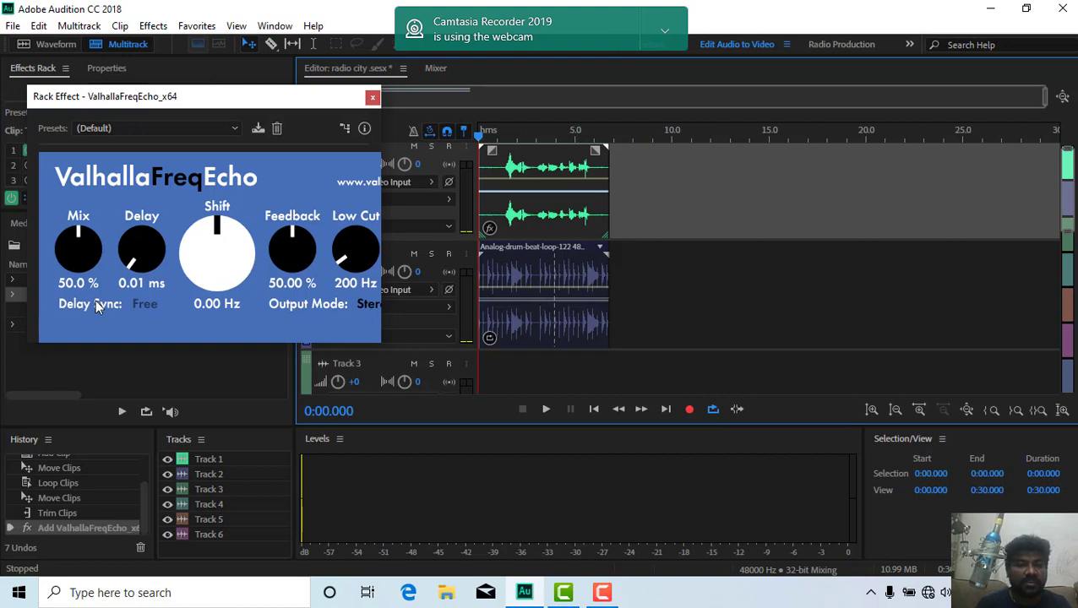
key("space")
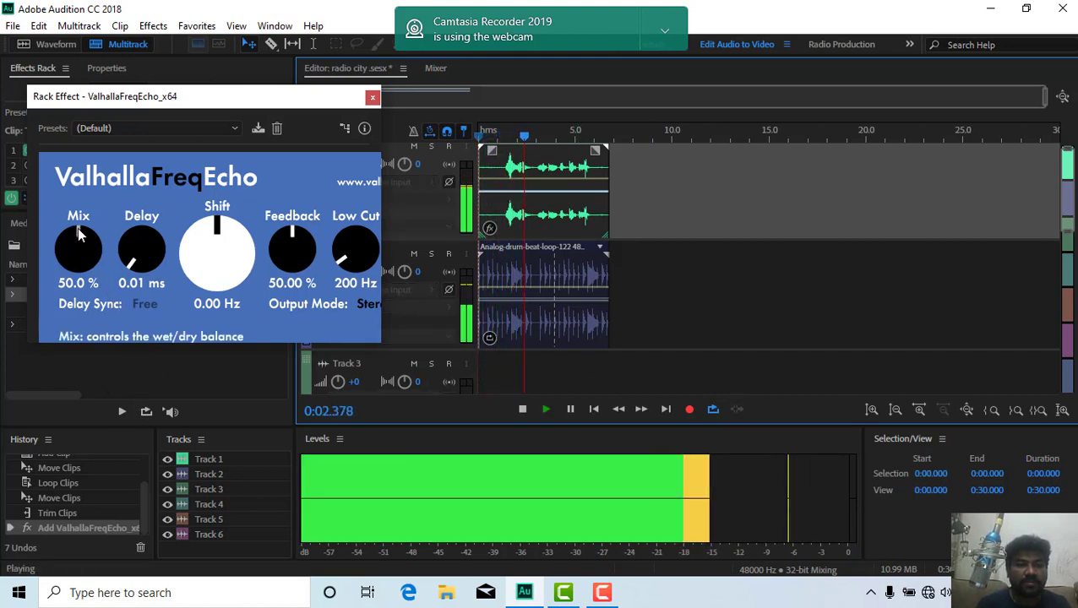
left_click_drag(91, 247, 140, 221)
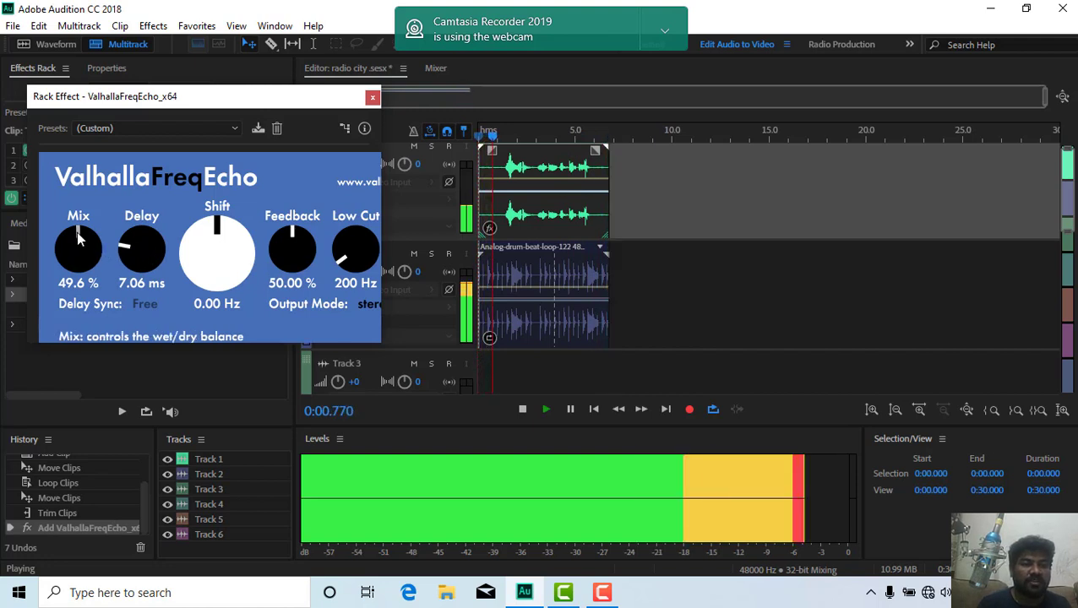
left_click_drag(79, 245, 122, 250)
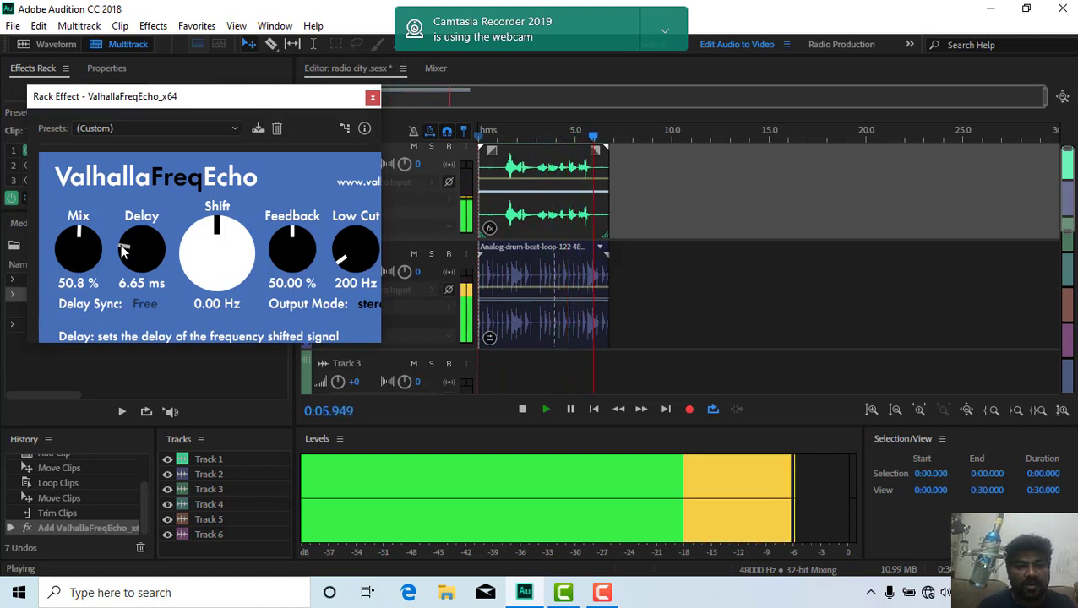
Audition echo Delay settings up to 1000 ms during playback and settle on 105.41 ms
left_click_drag(122, 250, 173, 215)
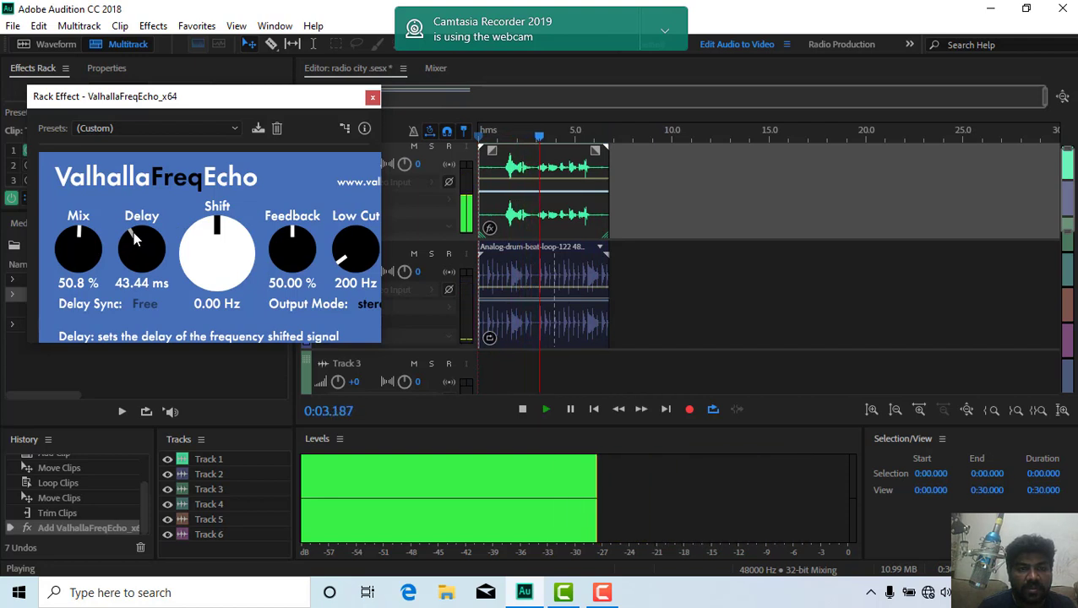
left_click_drag(133, 240, 173, 186)
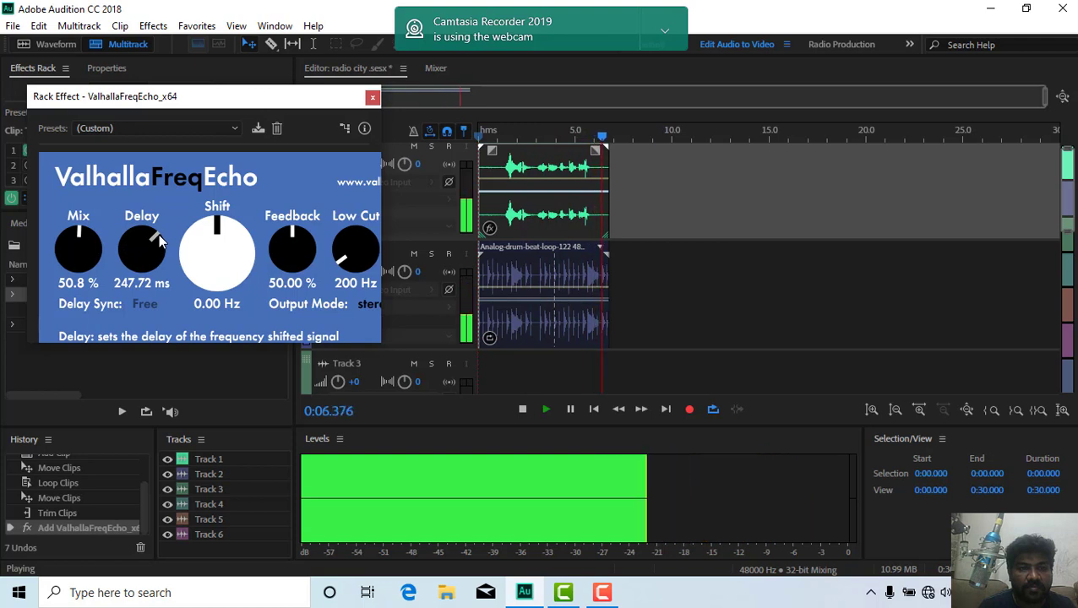
left_click_drag(159, 234, 140, 216)
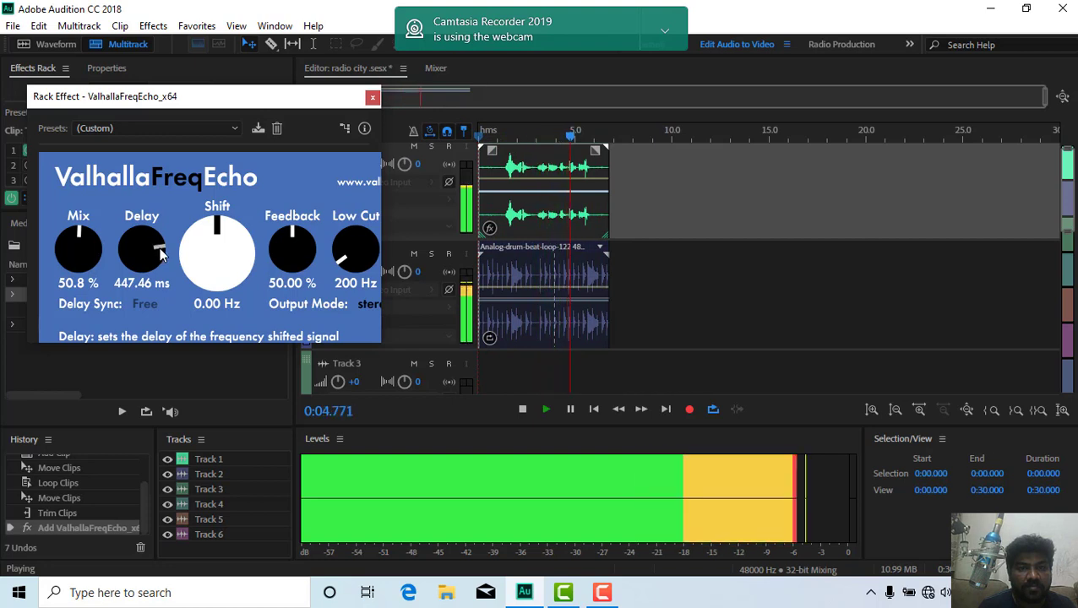
left_click_drag(161, 264, 96, 180)
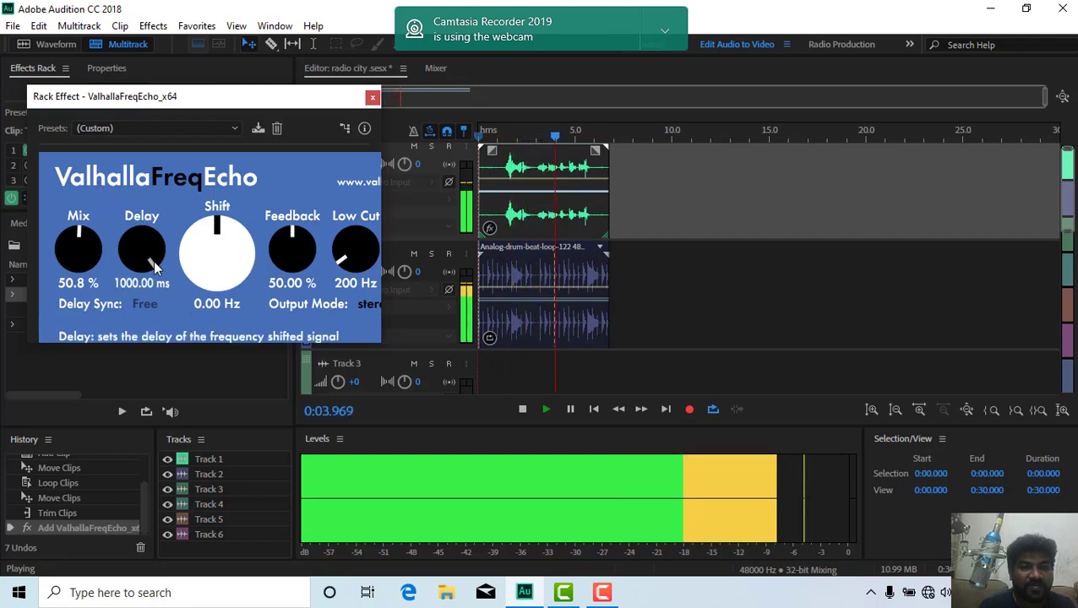
left_click_drag(164, 239, 195, 363)
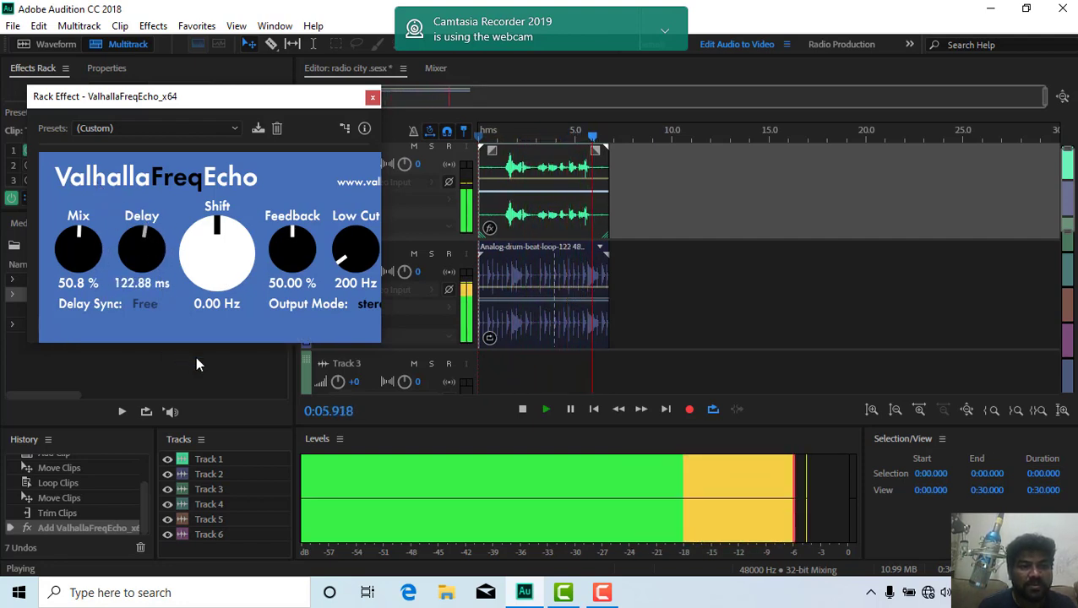
mouse_move(141, 249)
left_mouse_down()
mouse_move(141, 219)
mouse_move(222, 287)
mouse_move(154, 259)
left_mouse_up()
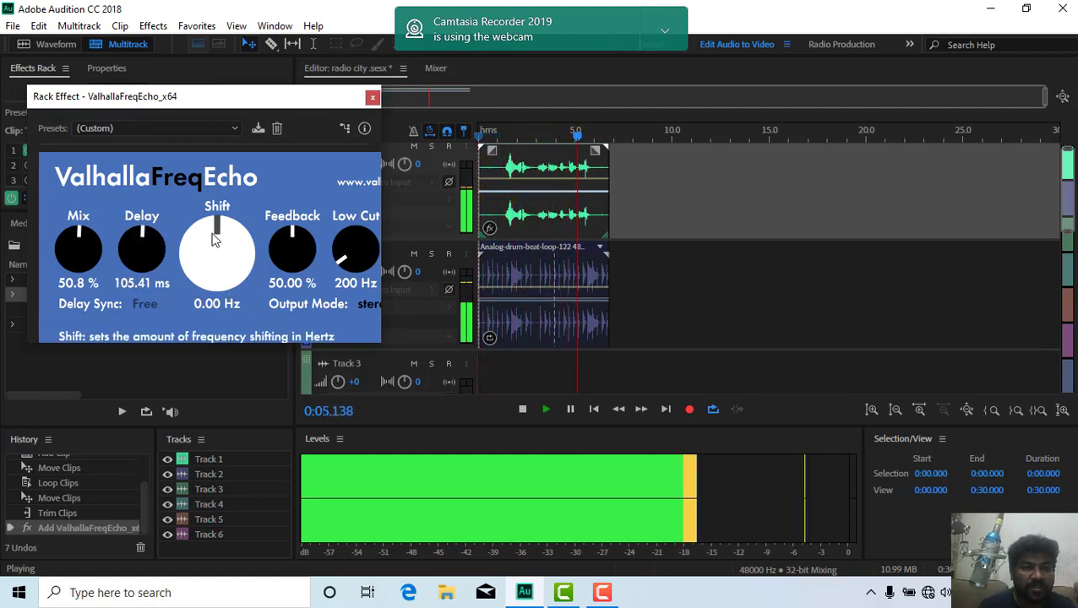
Try a frequency Shift of -814.52 Hz on the echo and return the Shift to 0.00 Hz
left_click_drag(217, 233, 283, 321)
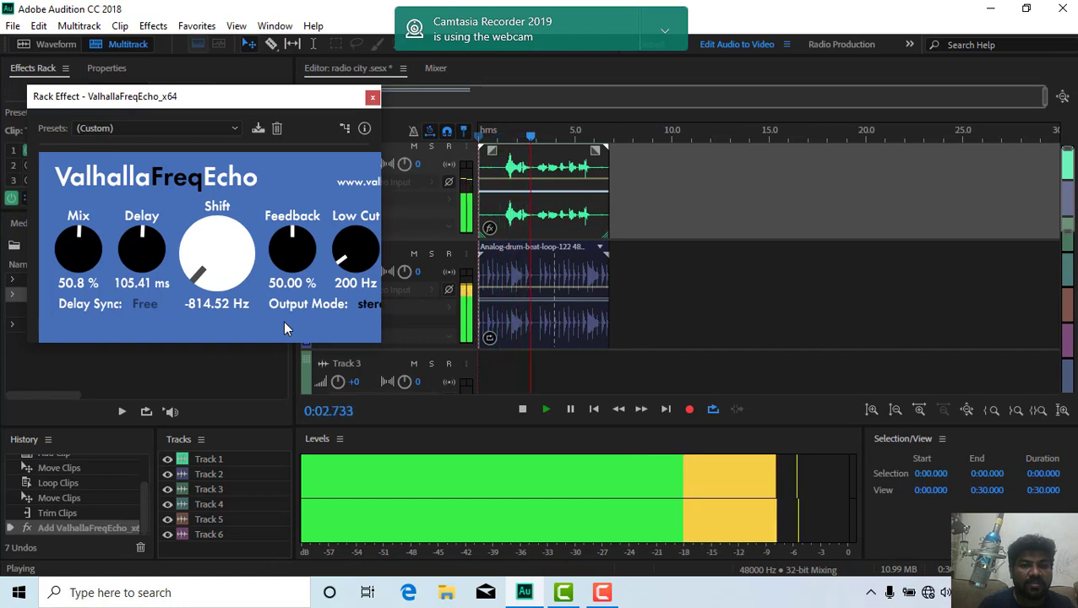
left_click_drag(284, 321, 204, 233)
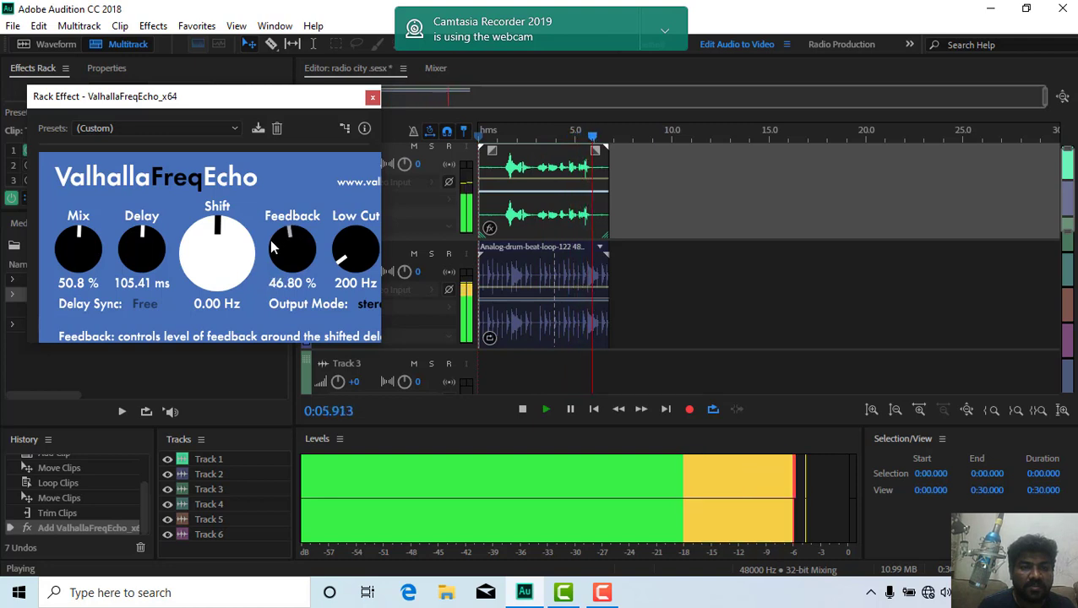
Adjust the echo's Feedback to 48.40 % and its Low Cut to 770 Hz during playback
left_click_drag(272, 247, 262, 303)
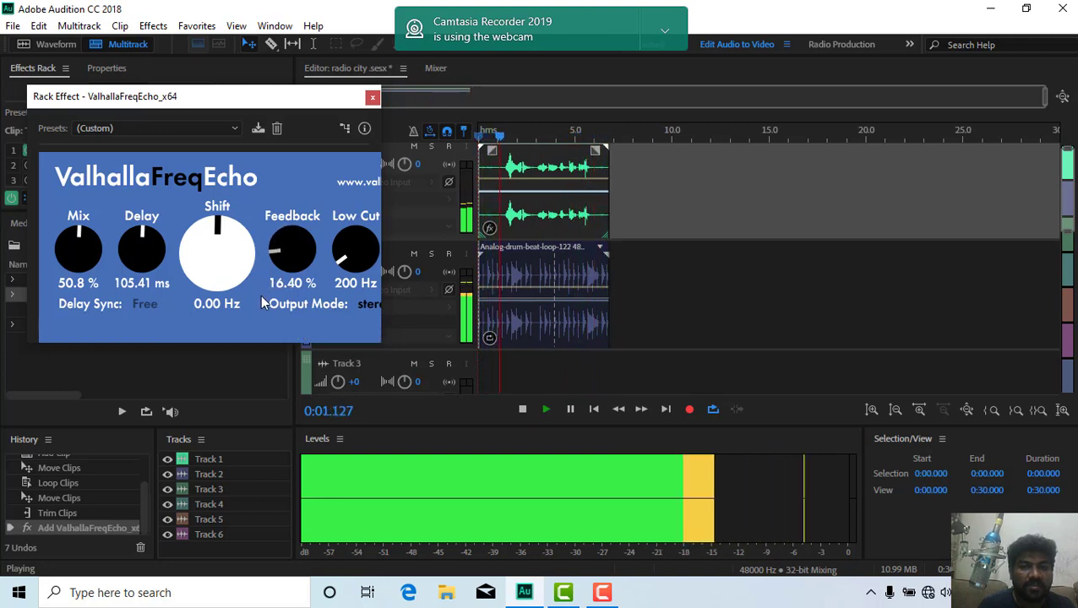
left_click_drag(263, 303, 283, 239)
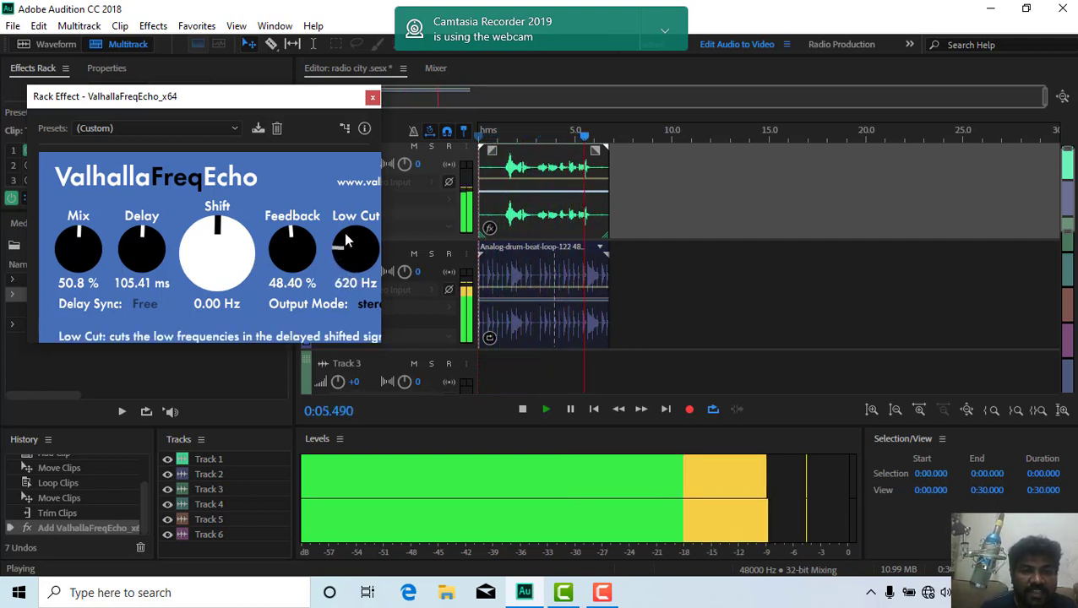
left_click_drag(344, 242, 352, 217)
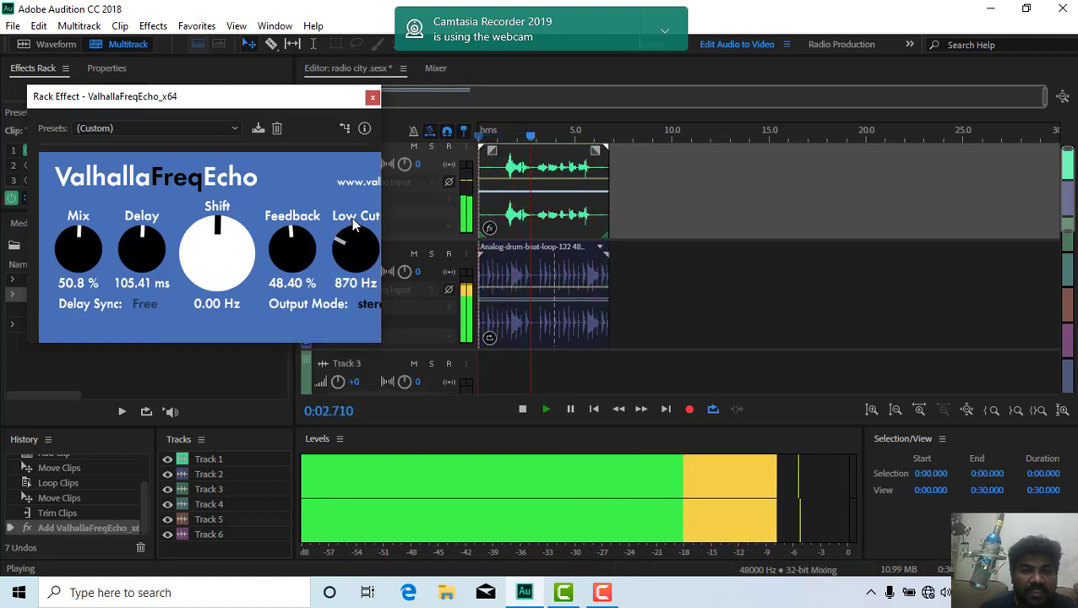
left_click_drag(351, 218, 435, 190)
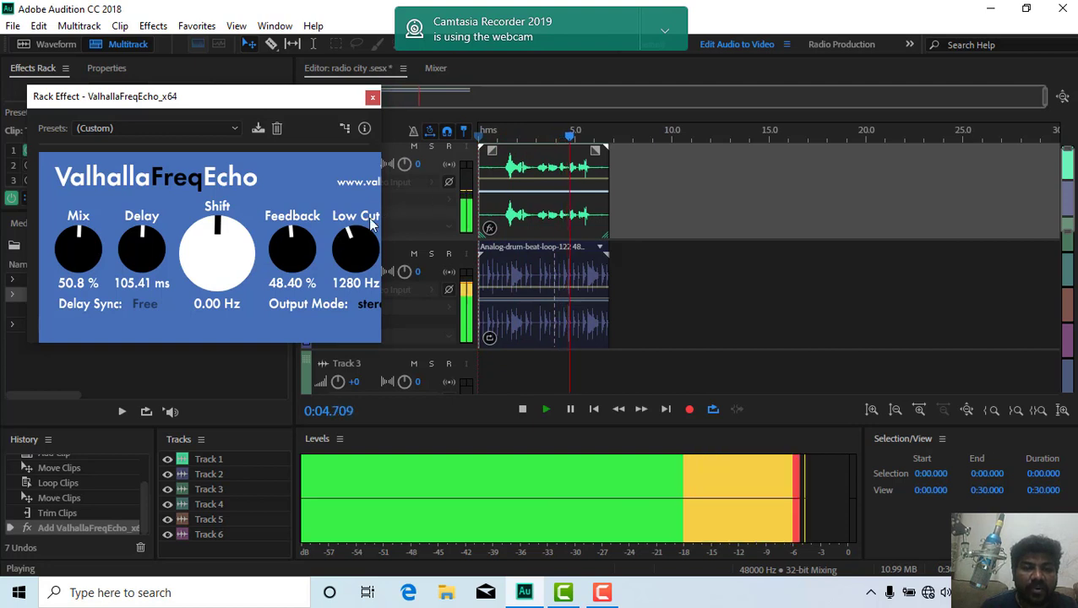
left_click_drag(370, 221, 336, 263)
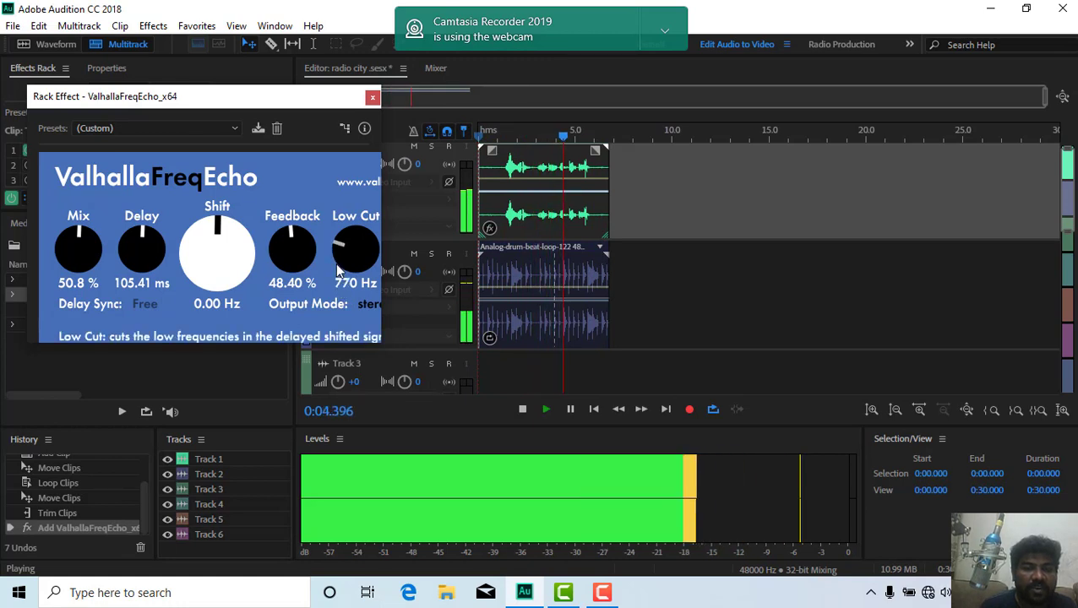
Switch the echo's Output Mode to mono and set its Delay Sync to 1/4
left_click(374, 305)
left_click(154, 305)
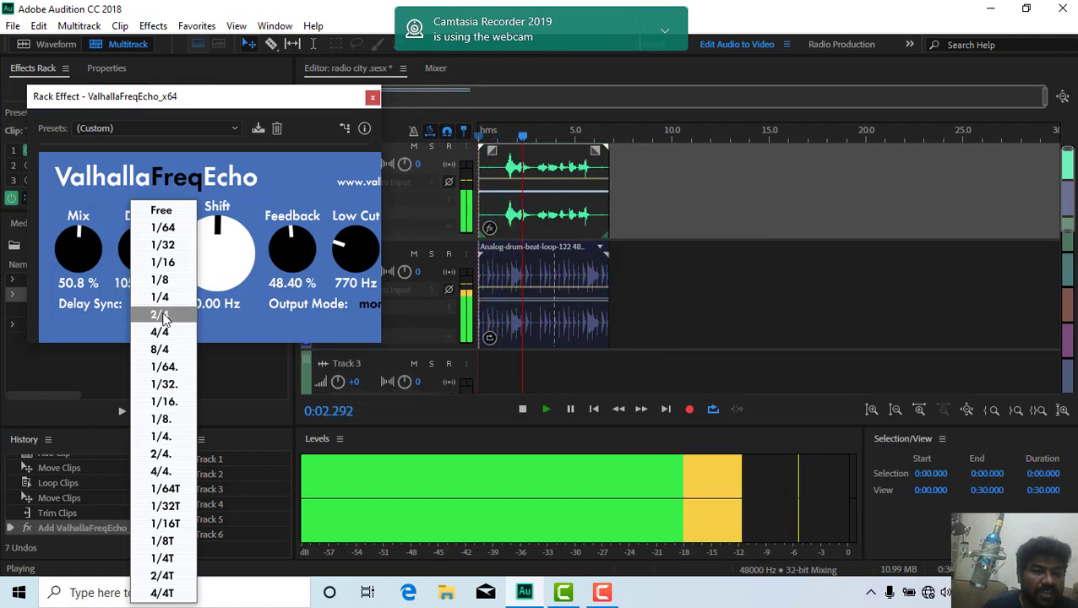
left_click(161, 314)
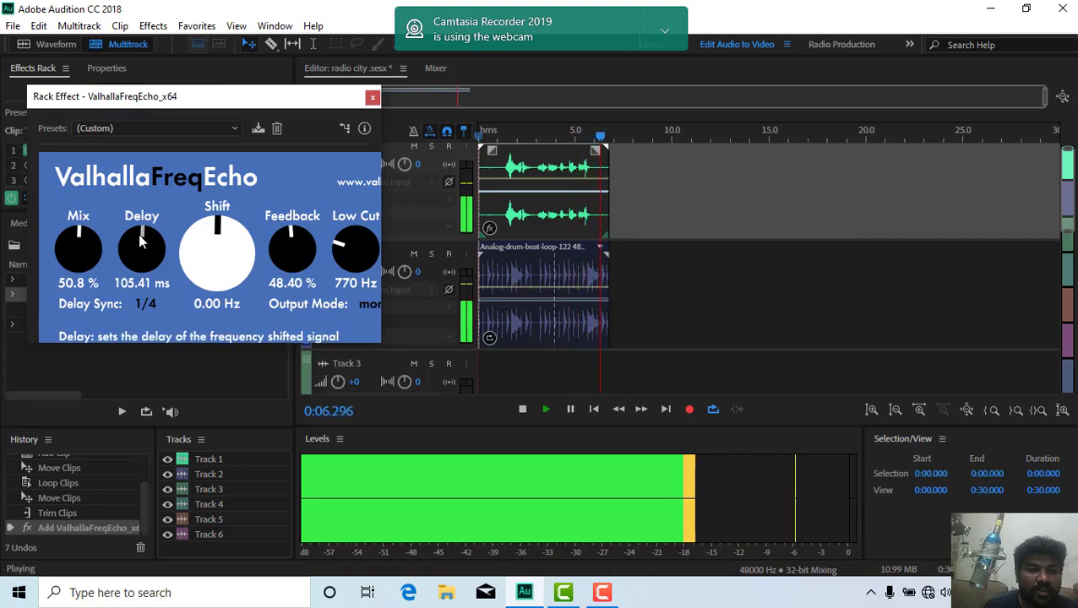
left_click(148, 304)
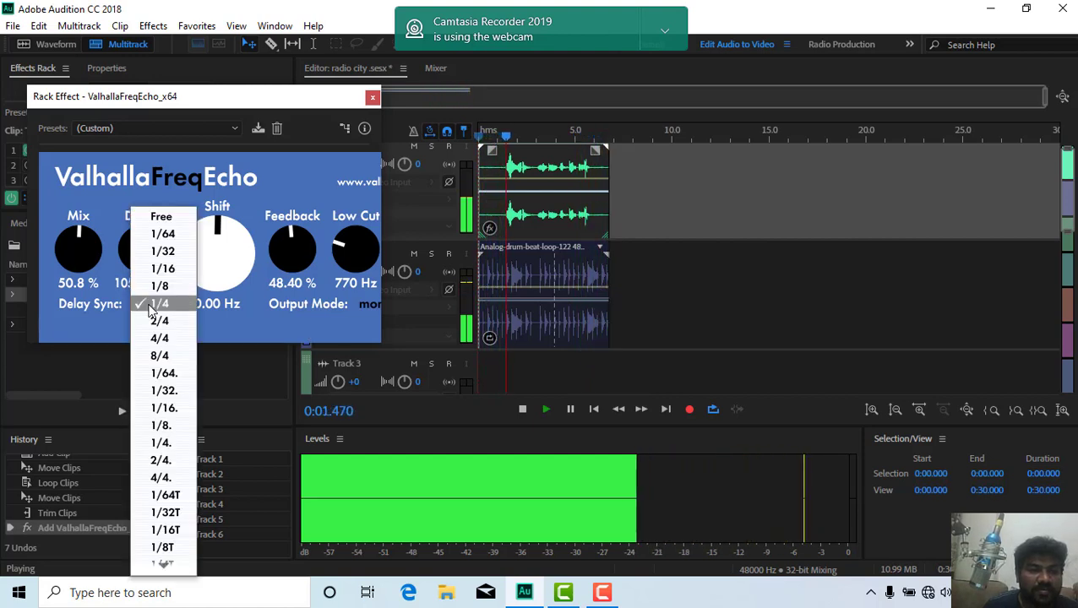
left_click(94, 320)
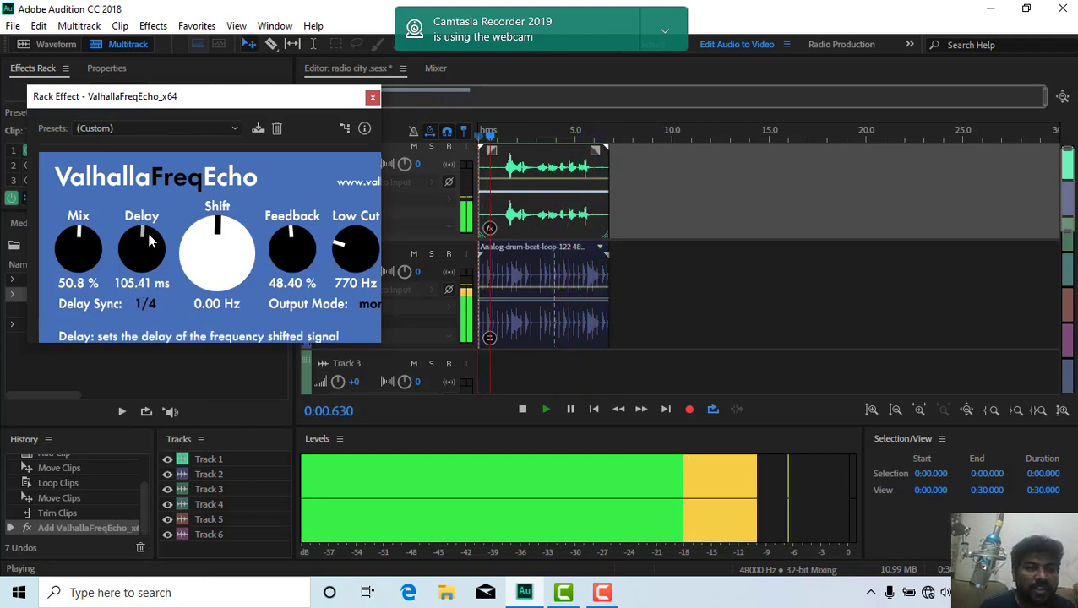
Lower the echo's Mix to 10.4 % and try Delay settings of 33.58 ms and 195.70 ms
left_click_drag(140, 229, 147, 266)
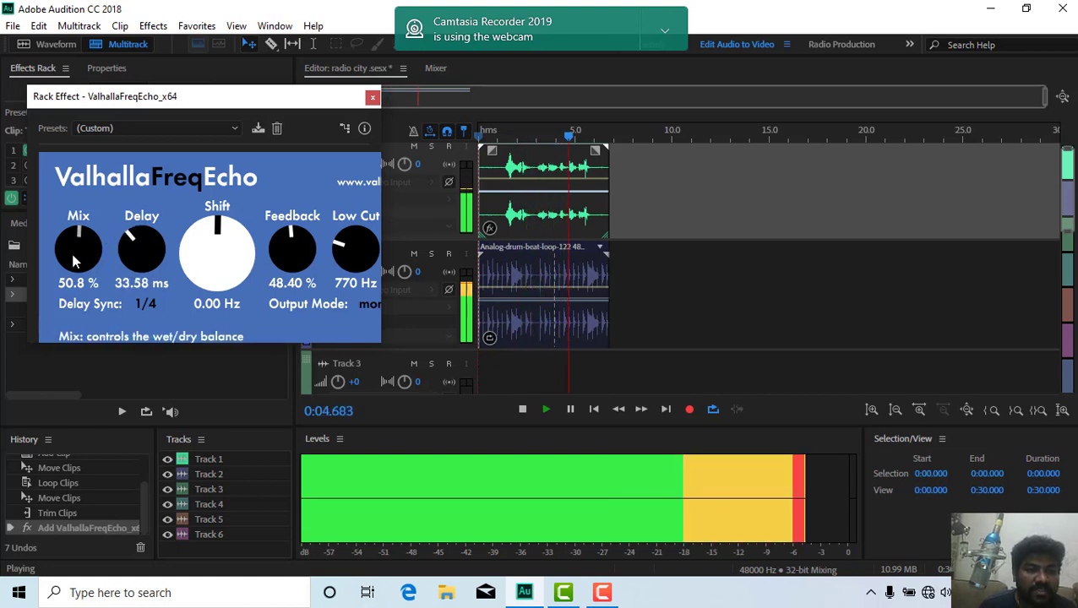
left_click_drag(79, 237, 46, 314)
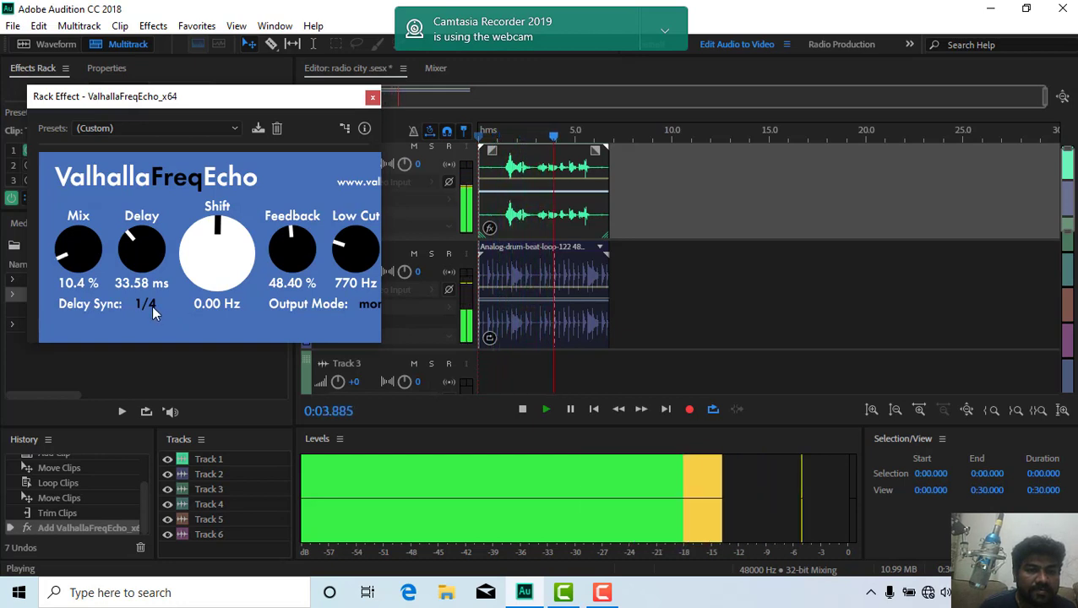
left_click_drag(207, 248, 211, 219)
left_click_drag(131, 235, 152, 177)
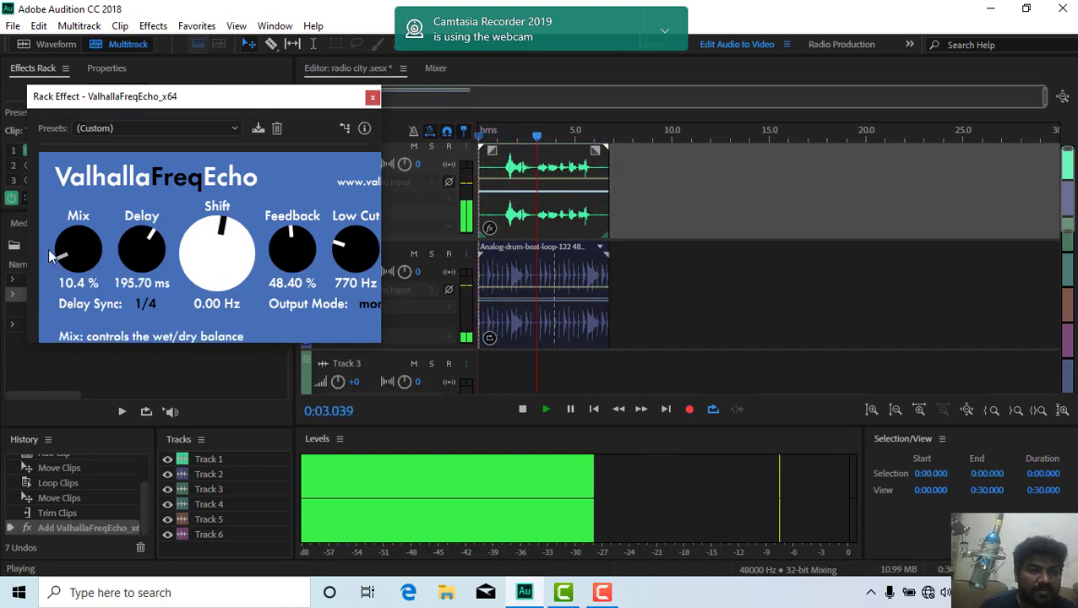
Readjust the echo's Mix to 40.4 % and Delay to 179.22 ms, leaving the Shift at zero
left_click_drag(59, 263, 94, 205)
left_click_drag(160, 203, 245, 155)
left_click_drag(335, 218, 259, 204)
left_click_drag(72, 241, 74, 238)
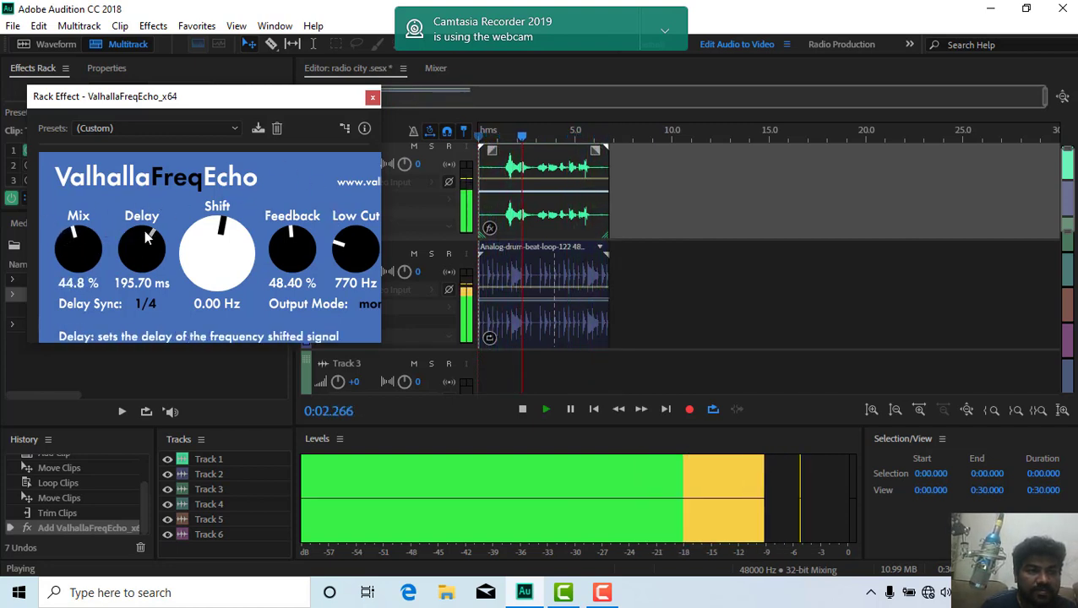
left_click_drag(141, 245, 100, 233)
mouse_move(224, 221)
left_mouse_down()
mouse_move(256, 237)
mouse_move(218, 227)
left_mouse_up()
Try the Delay Sync values 1/16. and 1/32T on the echo during playback
left_click(145, 305)
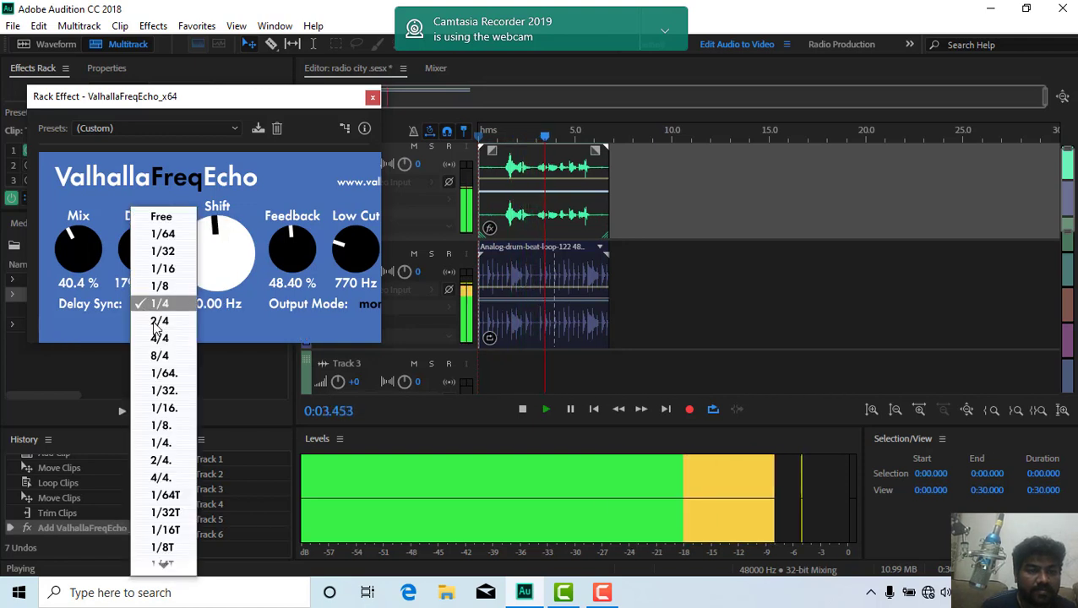
left_click(161, 409)
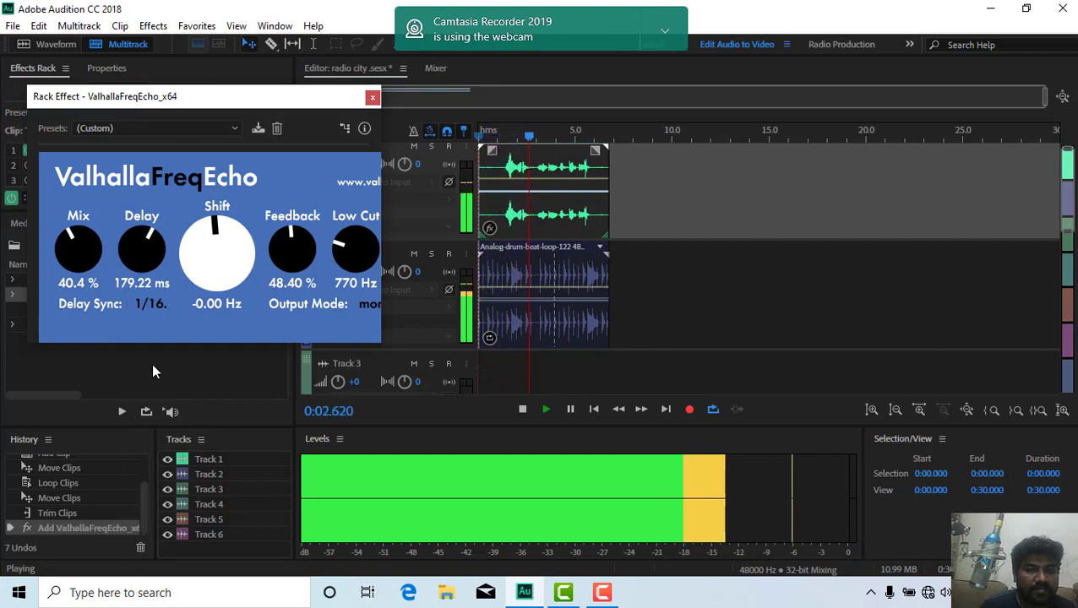
left_click(149, 305)
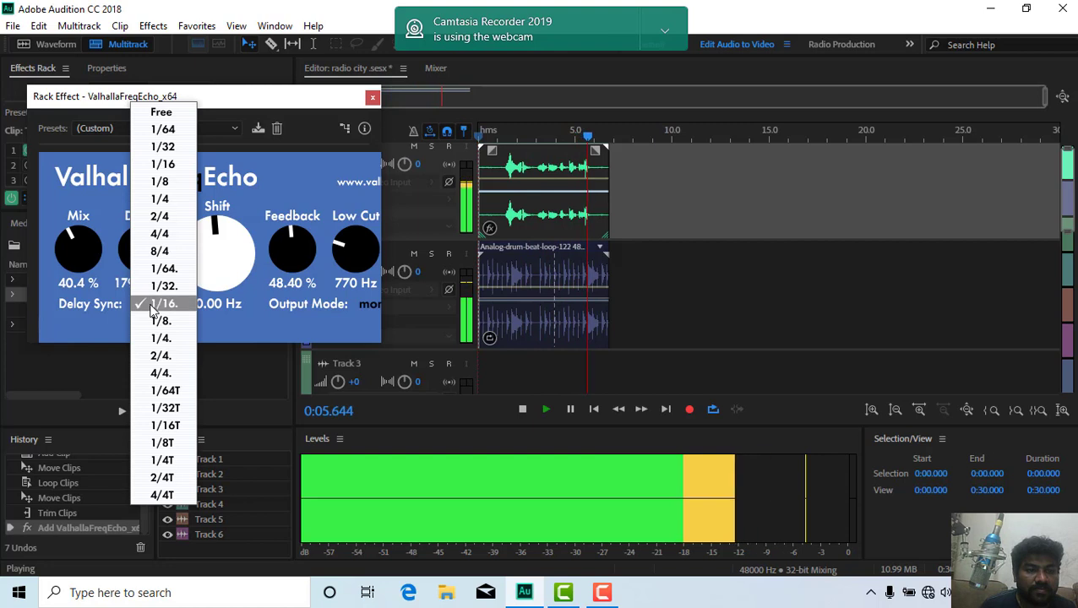
left_click(165, 408)
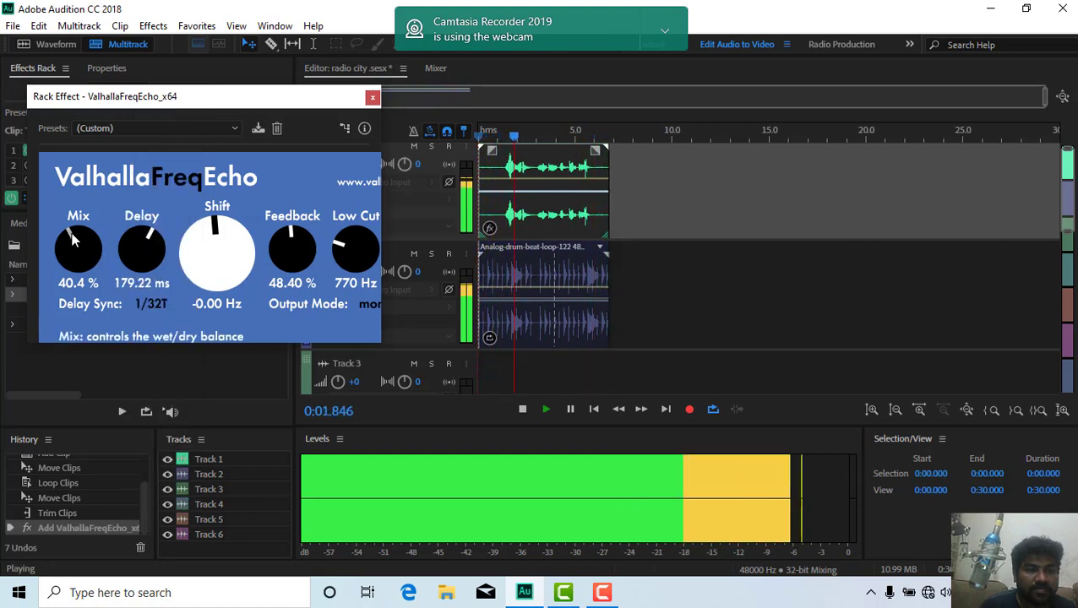
Set the echo's Mix to 45.6 %, Delay to 111.03 ms, Feedback to 50.40 % and Low Cut to 1270 Hz
left_click_drag(158, 238, 140, 249)
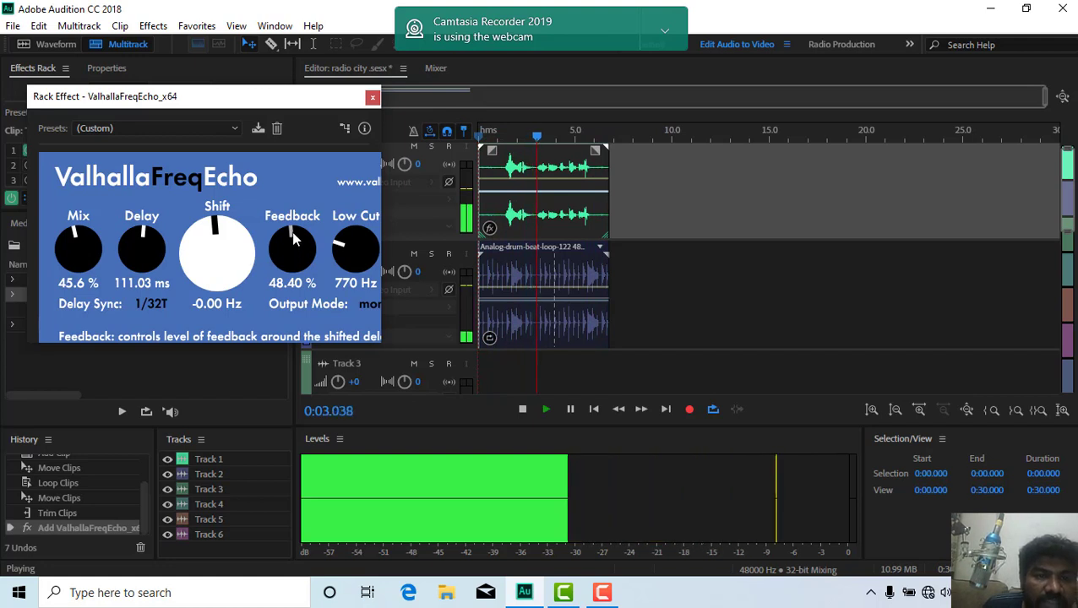
mouse_move(292, 241)
left_mouse_down()
mouse_move(311, 232)
mouse_move(287, 227)
left_mouse_up()
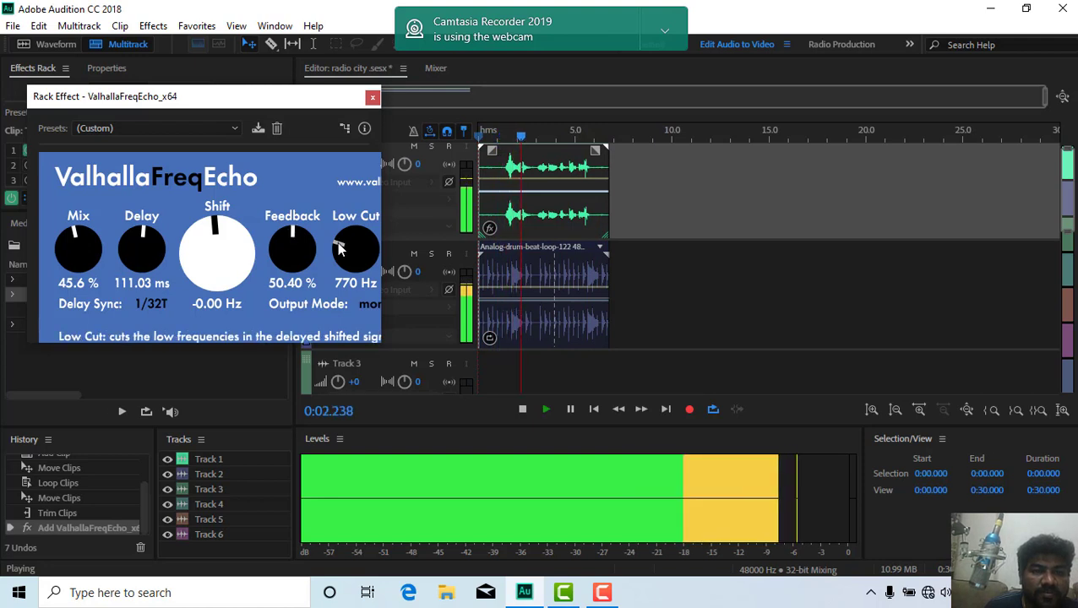
left_click_drag(345, 245, 389, 217)
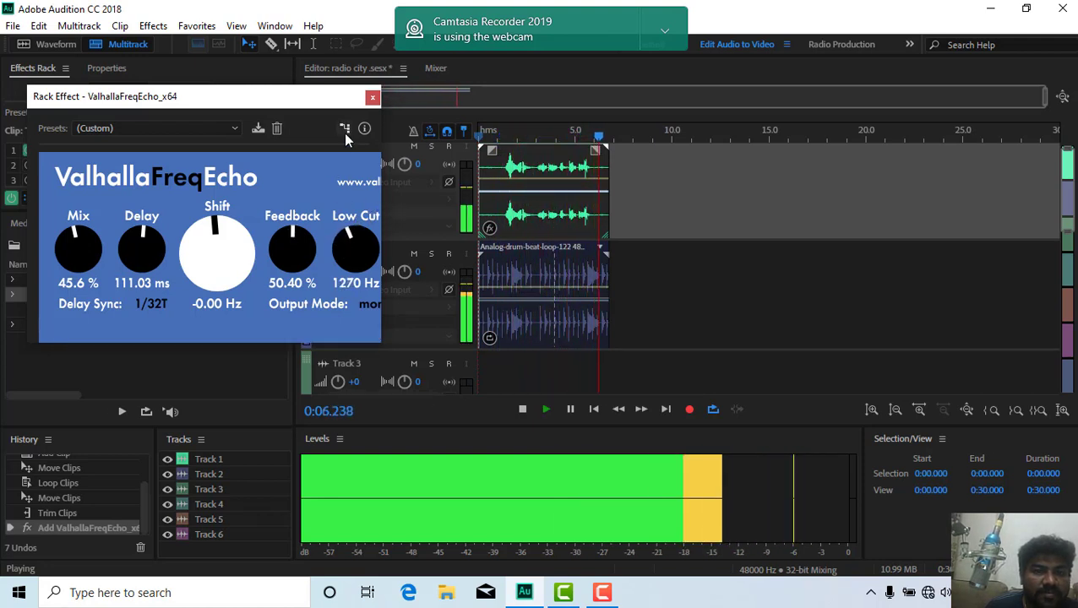
Change the echo's Delay Sync to 2/4T, keeping the (Custom) preset
left_click(174, 127)
left_click(152, 306)
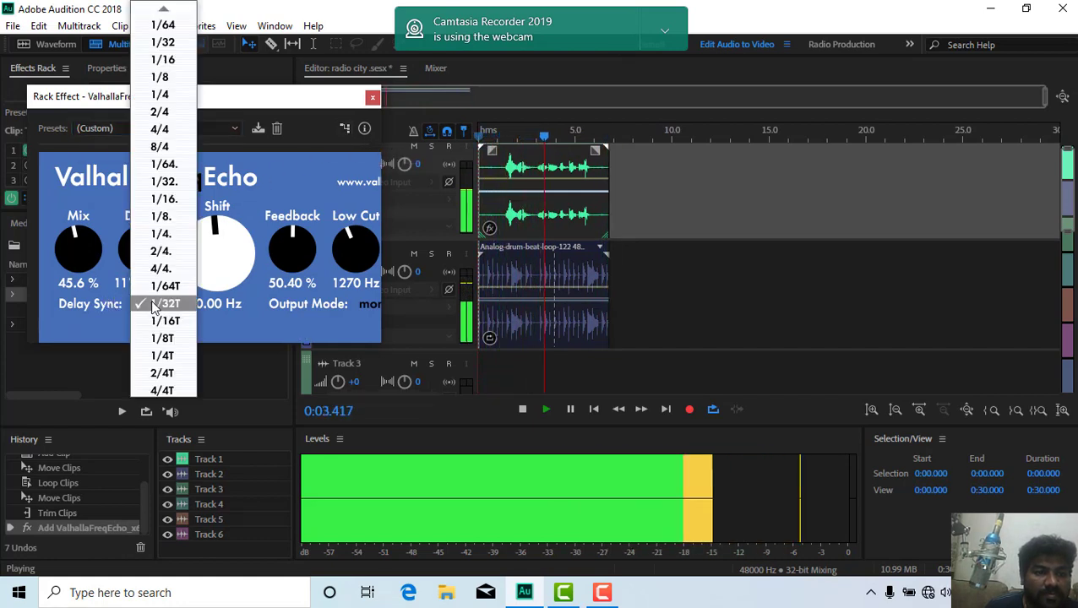
left_click(165, 374)
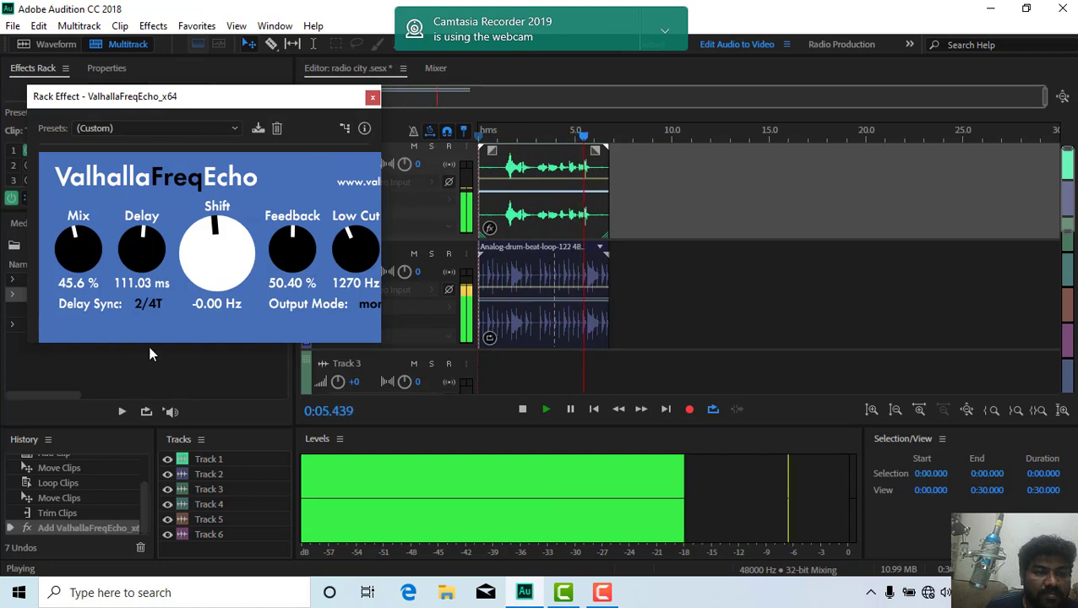
Try a stronger echo with Mix at 82.0 % and Delay at 605.90 ms, keeping the Shift at zero
left_click_drag(154, 243, 142, 175)
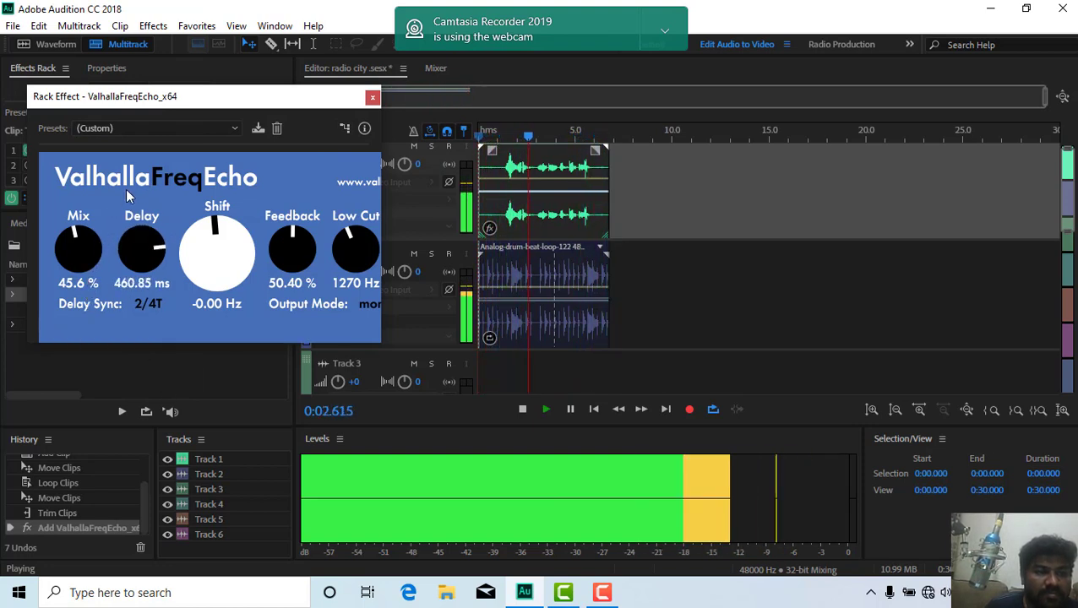
left_click(74, 224)
left_click_drag(75, 224, 37, 144)
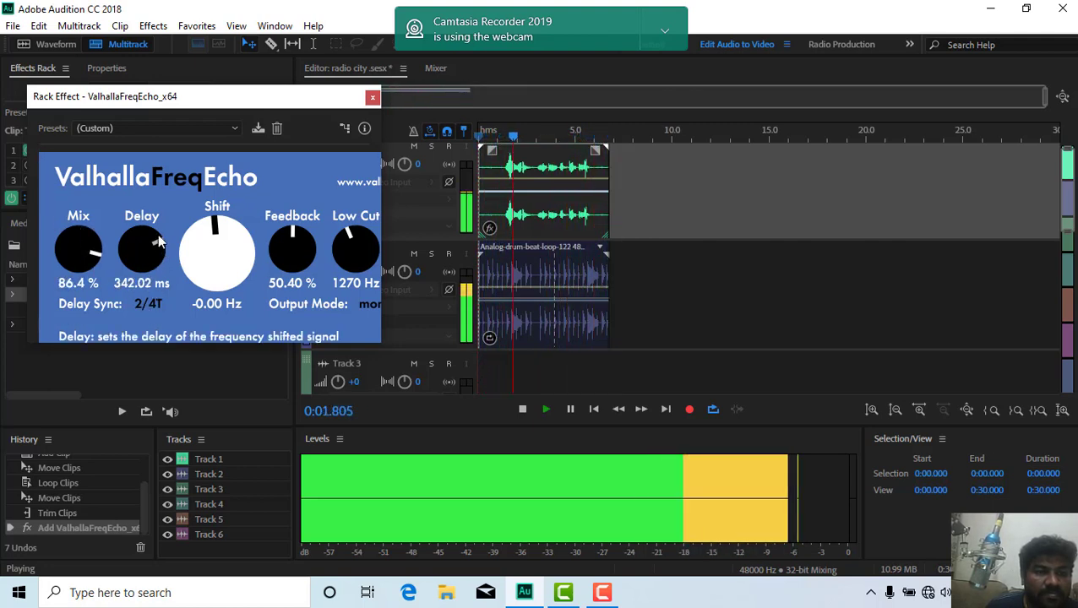
left_click_drag(158, 242, 137, 186)
left_click_drag(98, 254, 144, 294)
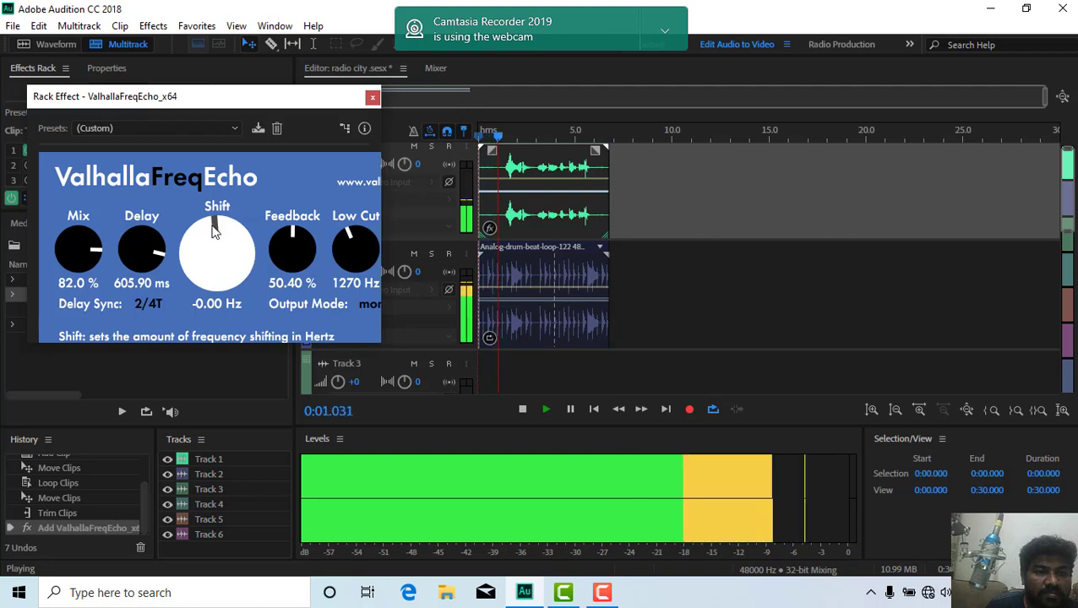
left_click_drag(220, 240, 197, 226)
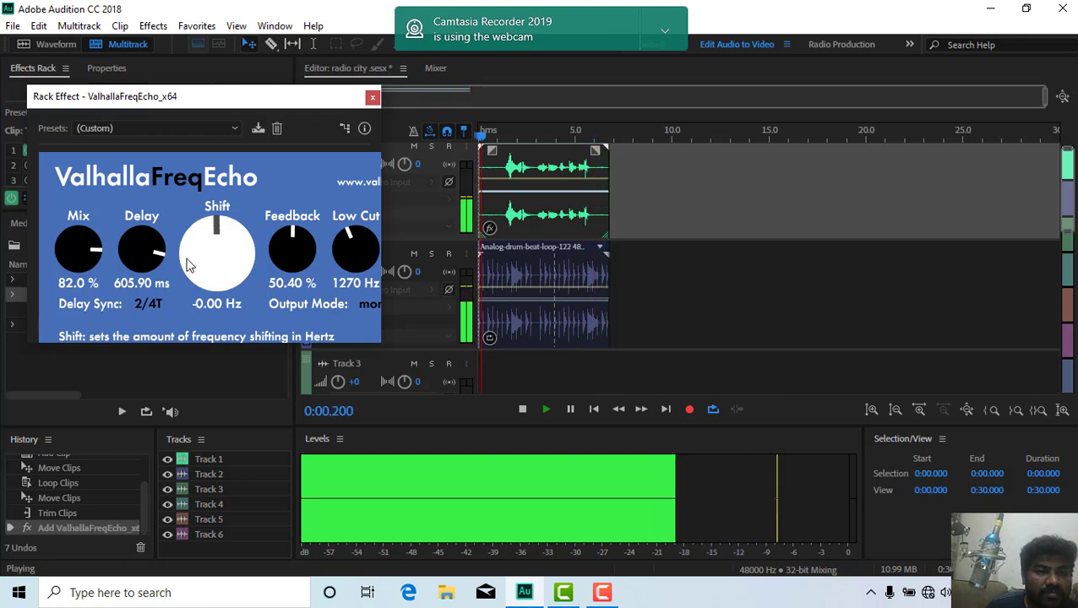
Try the Delay Sync value 8/4 on the echo and settle on 1/64
left_click(149, 305)
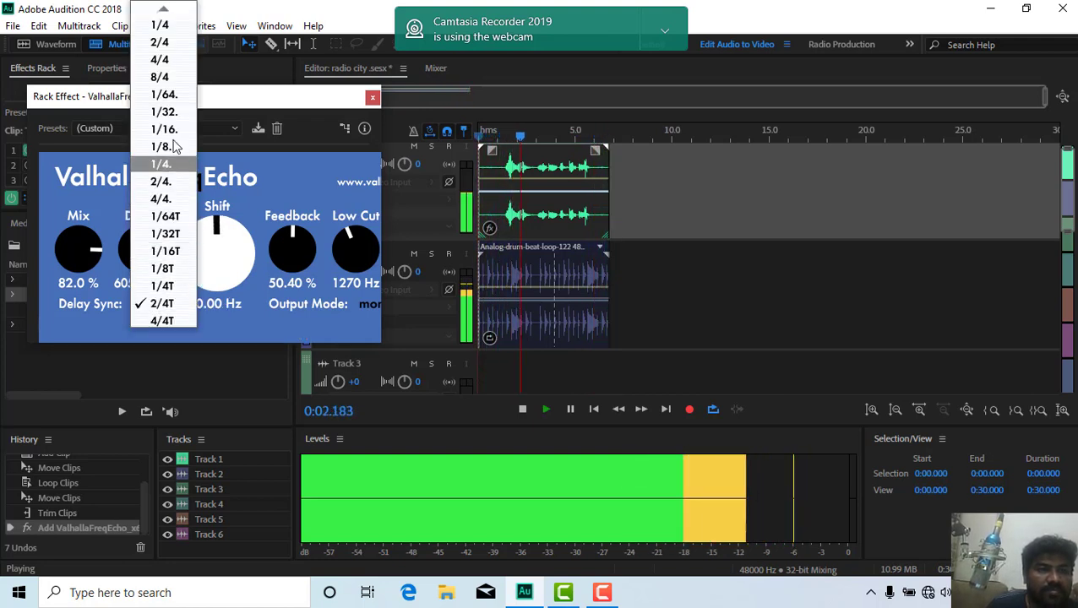
left_click(162, 77)
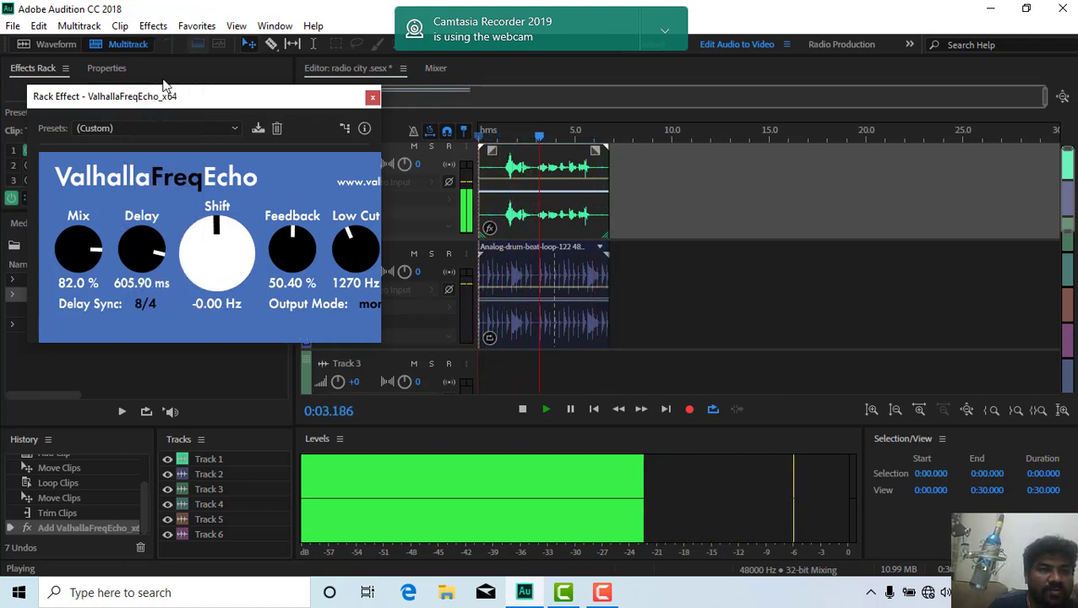
left_click(169, 305)
left_click(160, 184)
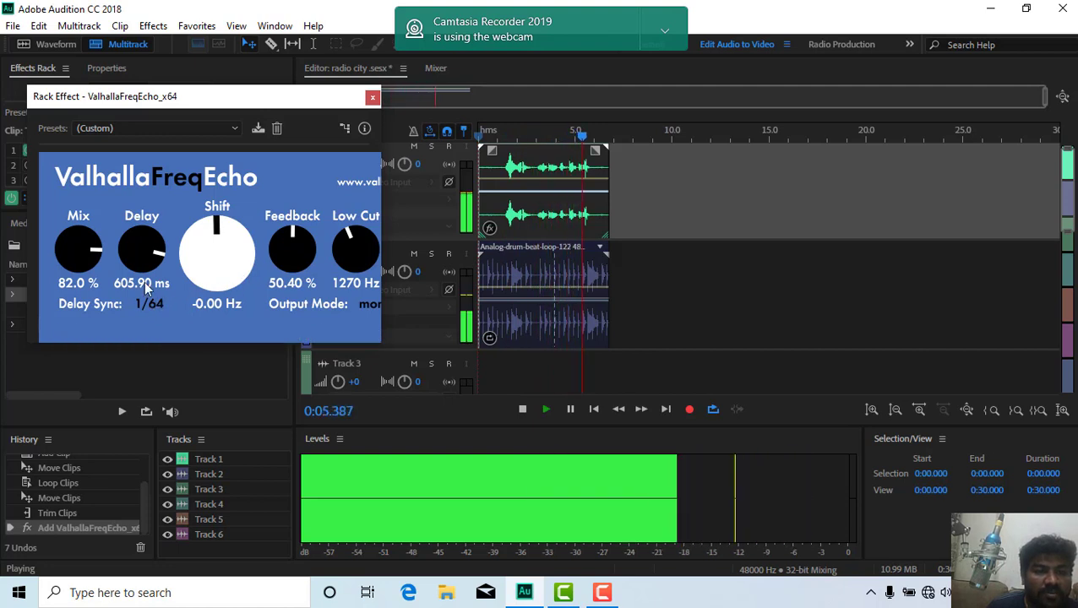
Reduce the echo's Mix to 50.8 % and Delay to 102.68 ms with zero Shift, and close the effect window
left_click_drag(78, 247, 93, 313)
left_click_drag(159, 264, 149, 336)
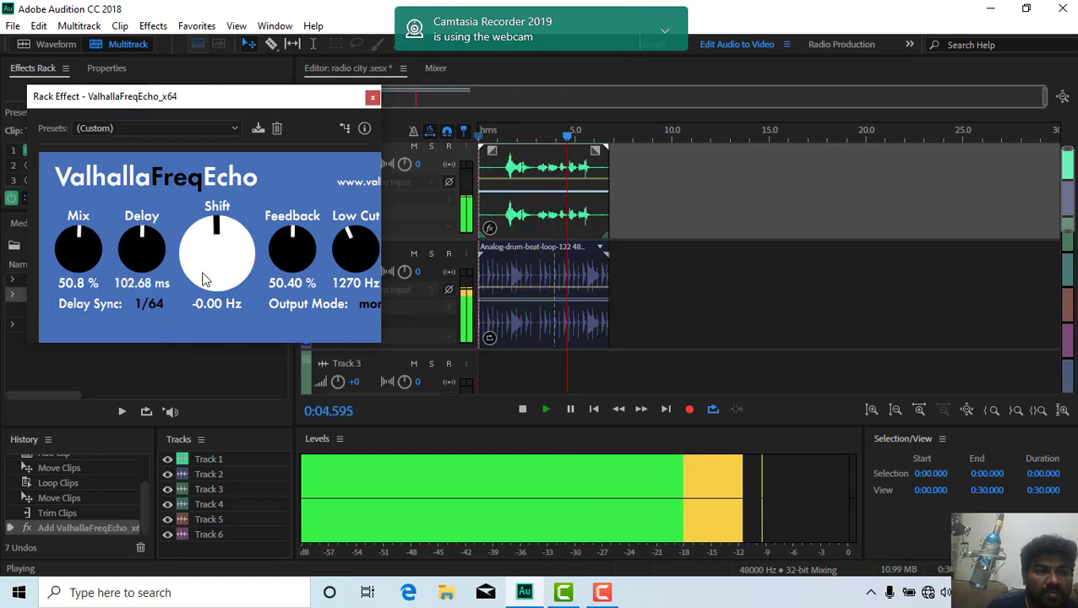
left_click_drag(211, 279, 199, 228)
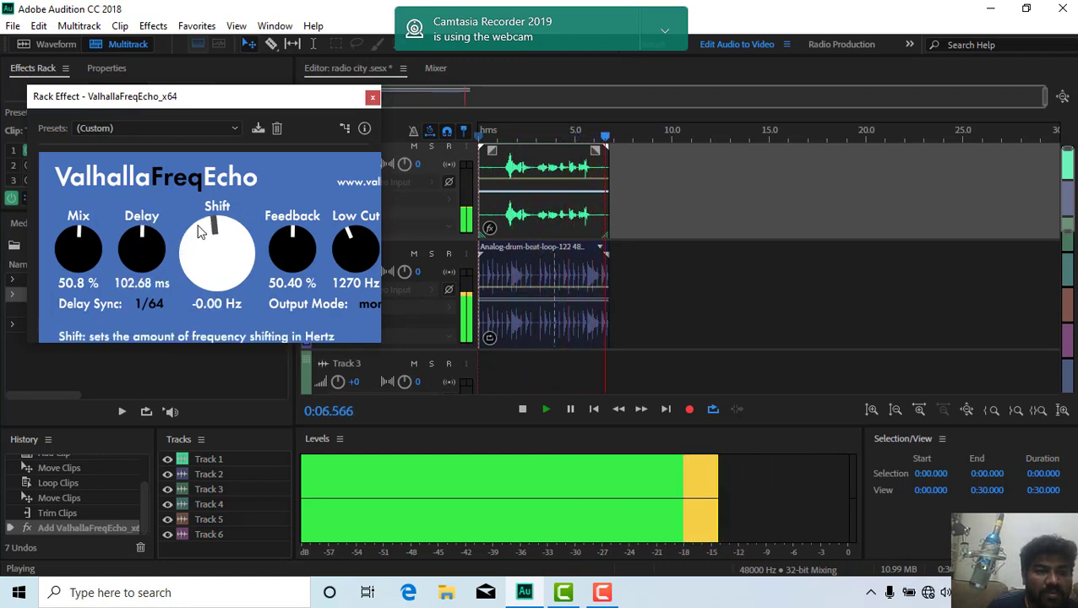
left_click(373, 98)
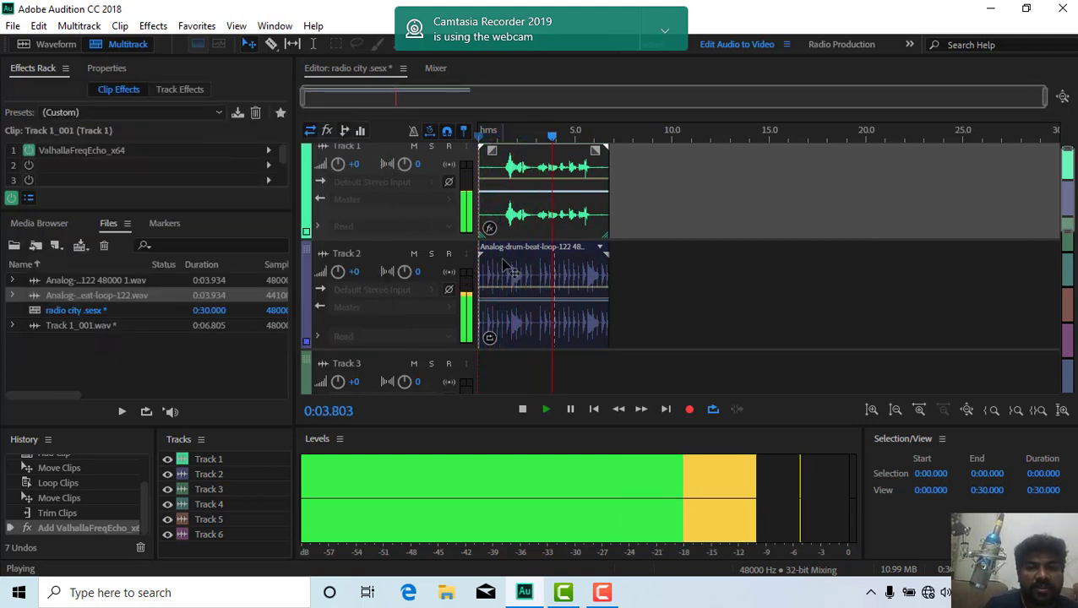
Add the VST effect ValhallaFreqEcho_x64 to the drum beat loop clip on Track 2 and move its window clear of the clips
left_click(509, 268)
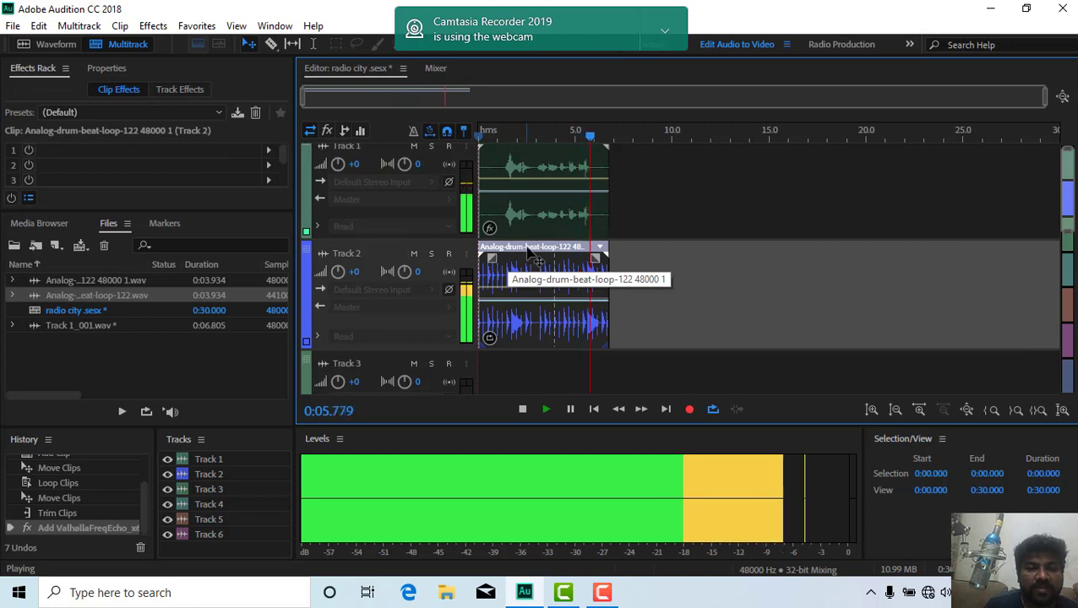
left_click(157, 29)
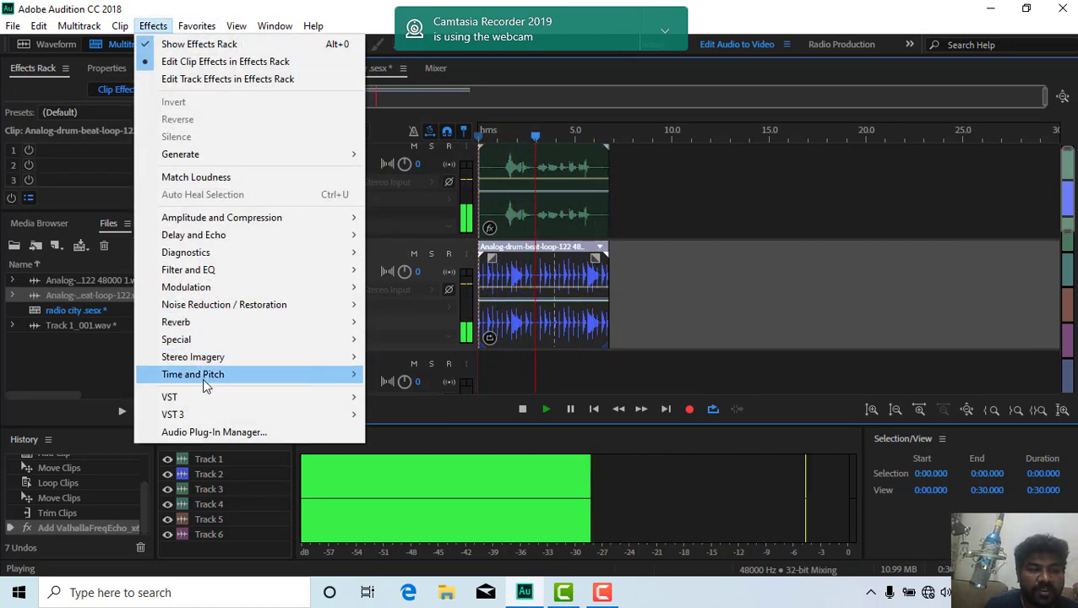
mouse_move(208, 399)
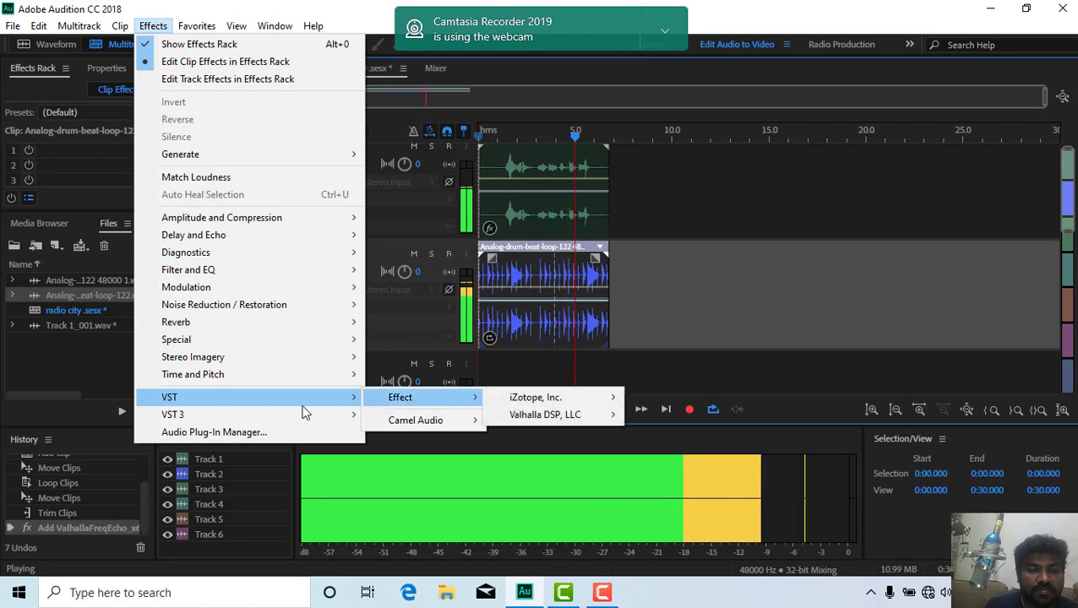
mouse_move(540, 415)
left_click(676, 415)
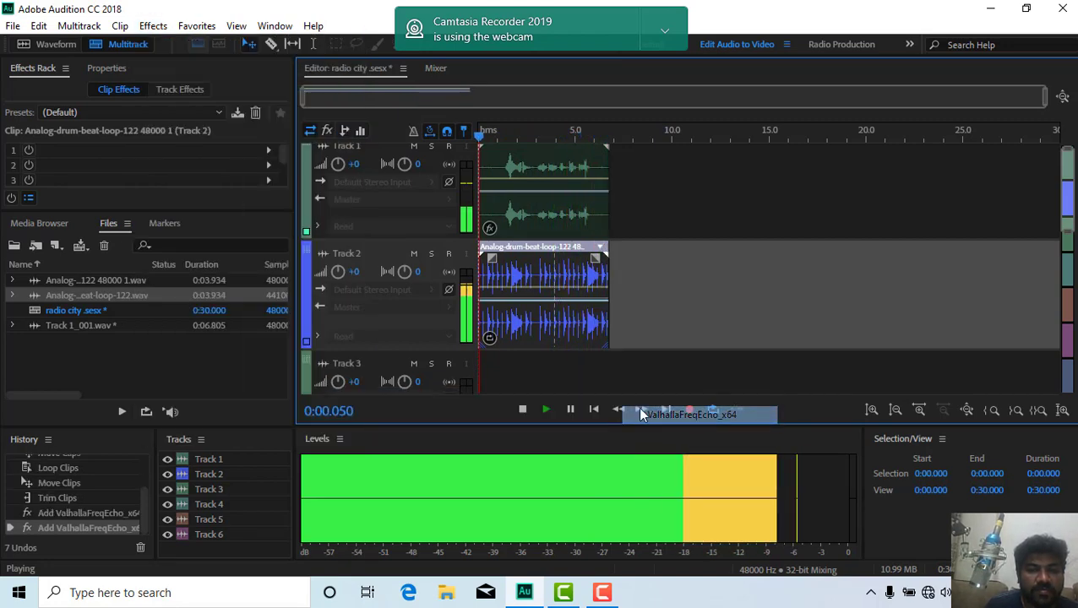
left_click_drag(423, 136, 110, 85)
Try the drum loop's echo with Mix at 49.2 %, Delay at 2.95 ms and Shift at 0.68 Hz
left_click_drag(60, 224, 35, 188)
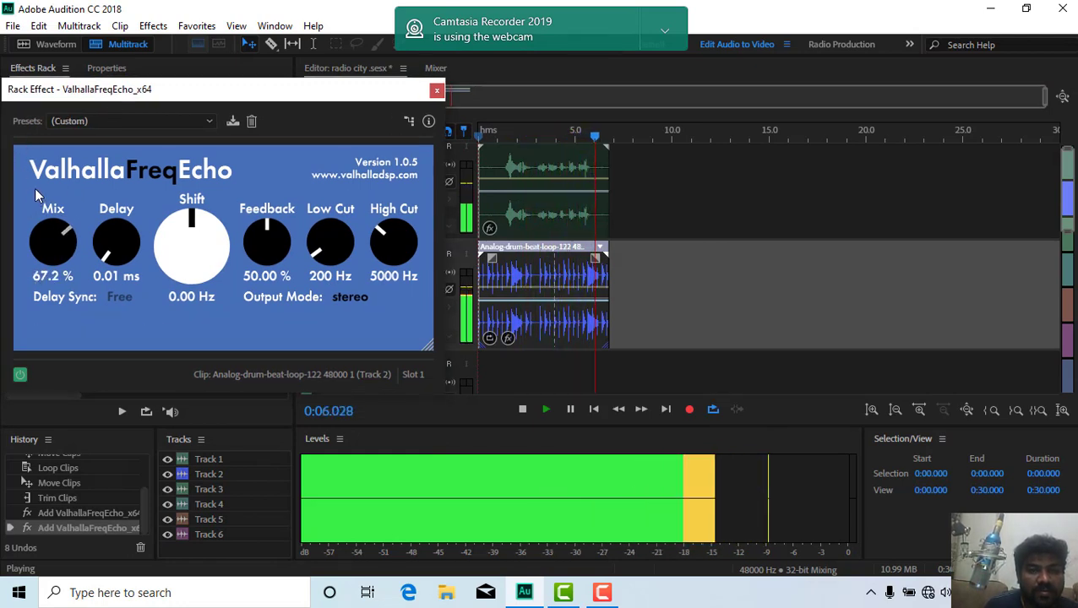
left_click_drag(116, 240, 104, 279)
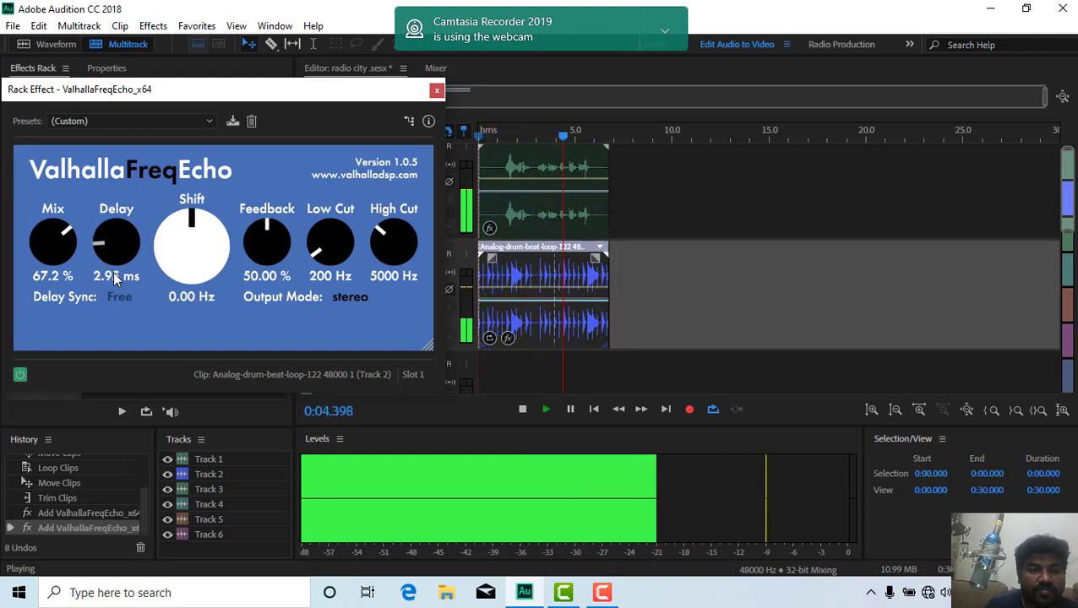
left_click_drag(51, 245, 145, 301)
left_click_drag(184, 206, 185, 201)
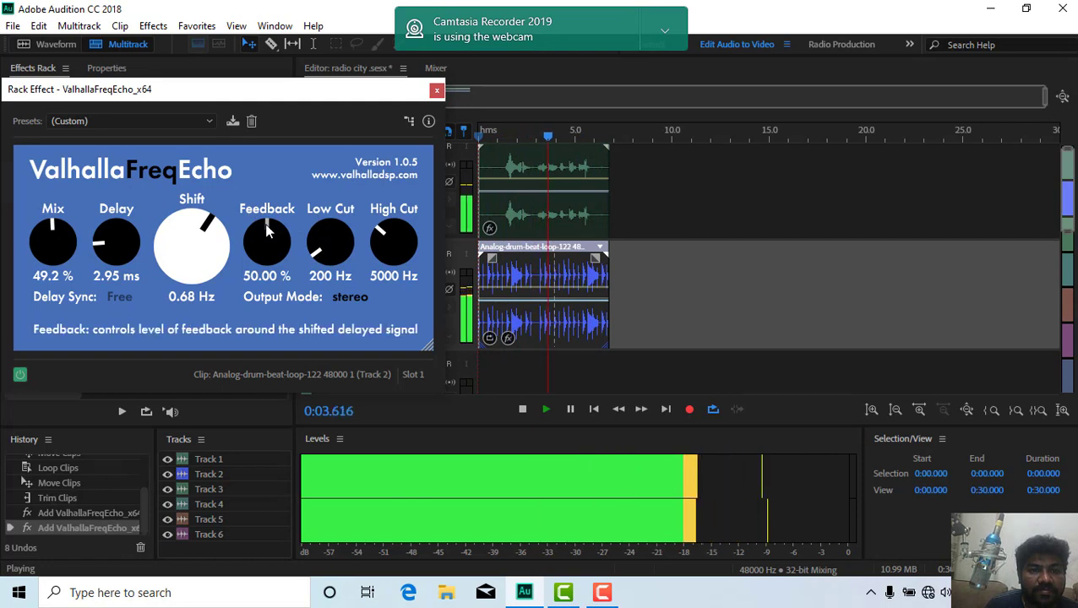
Set the echo's Feedback to 51.20 %, Low Cut to 1380 Hz and High Cut to 1170 Hz, trying mono output before returning to stereo
left_click_drag(279, 224, 251, 239)
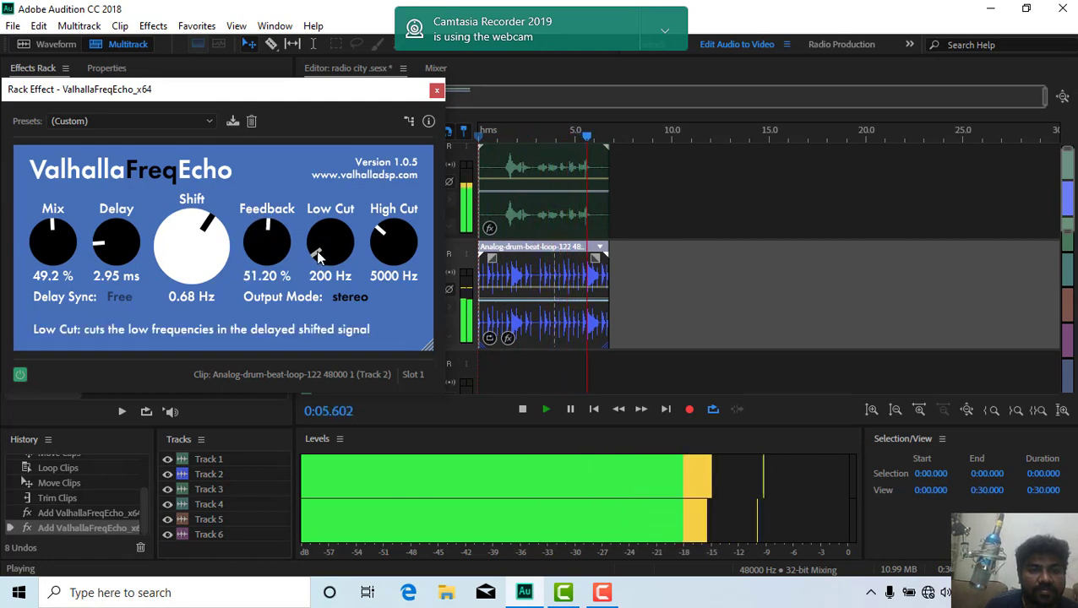
left_click_drag(328, 246, 412, 218)
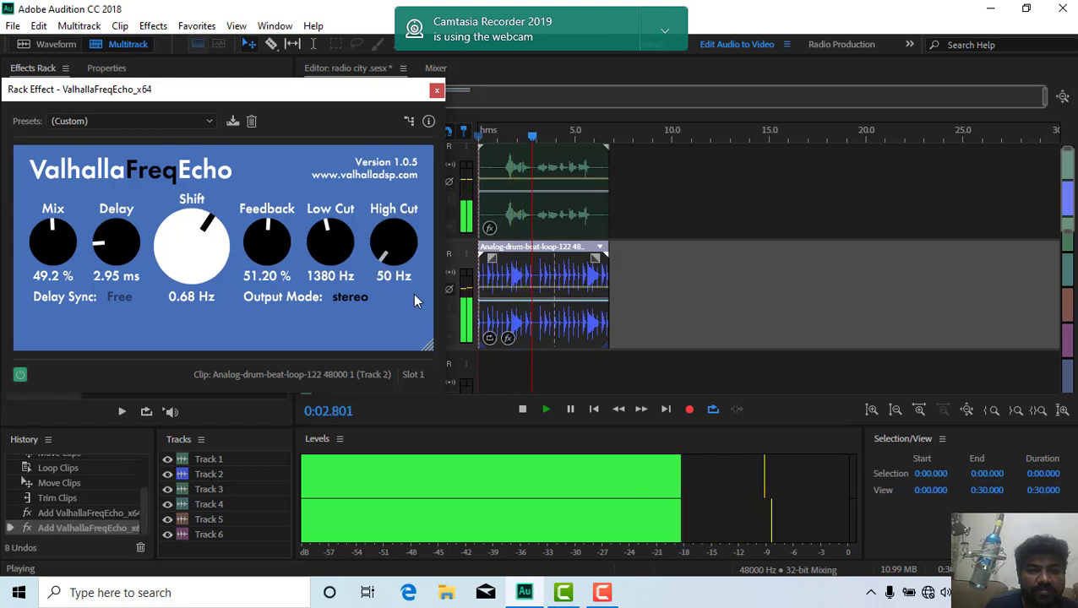
left_click_drag(414, 301, 397, 287)
left_click(341, 298)
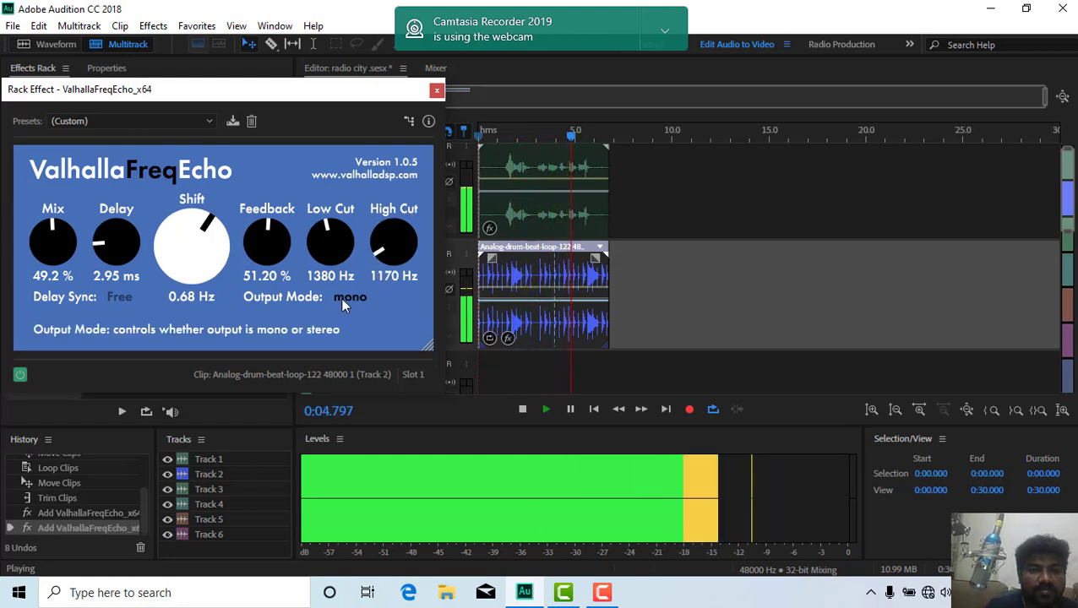
left_click(341, 297)
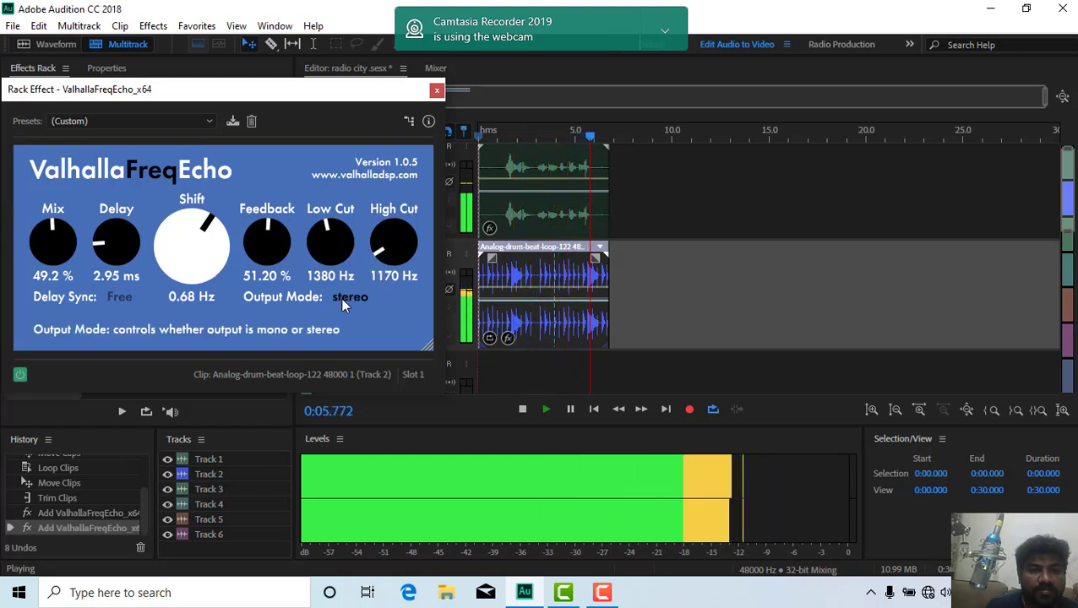
Try the Delay Sync values 1/64. and 1/64 on the drum loop's echo and settle on 1/32
left_click(132, 294)
left_click(137, 363)
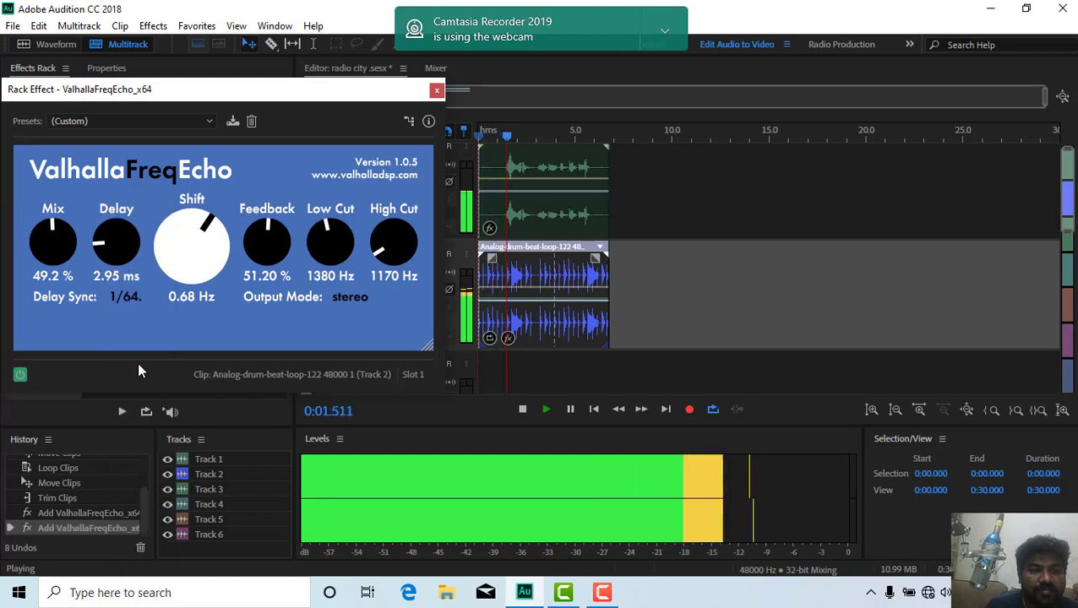
left_click(120, 299)
left_click(152, 163)
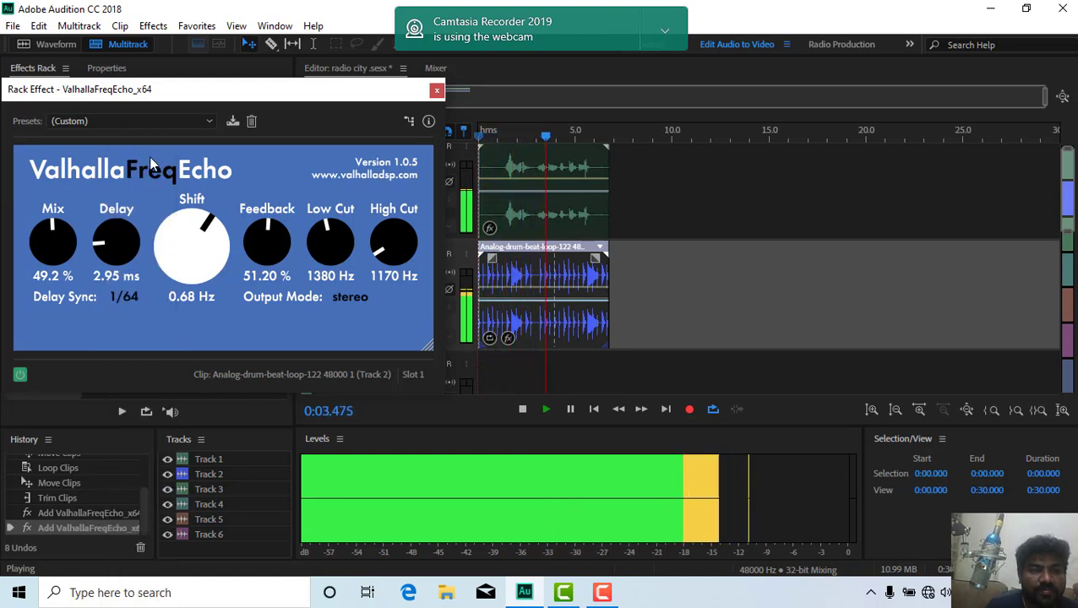
left_click(127, 297)
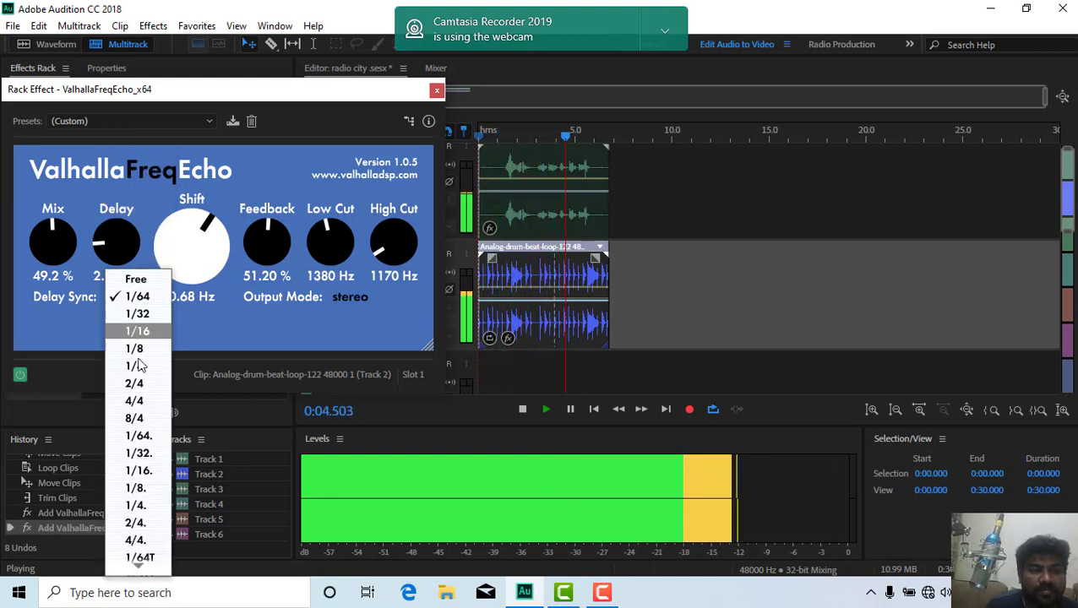
left_click(140, 454)
Adjust the drum loop's echo to Mix 53.2 %, Delay 176.24 ms and Shift 0.00 Hz
left_click_drag(100, 269, 119, 179)
left_click_drag(36, 272, 38, 213)
left_click_drag(116, 226, 107, 319)
left_click_drag(99, 270, 129, 198)
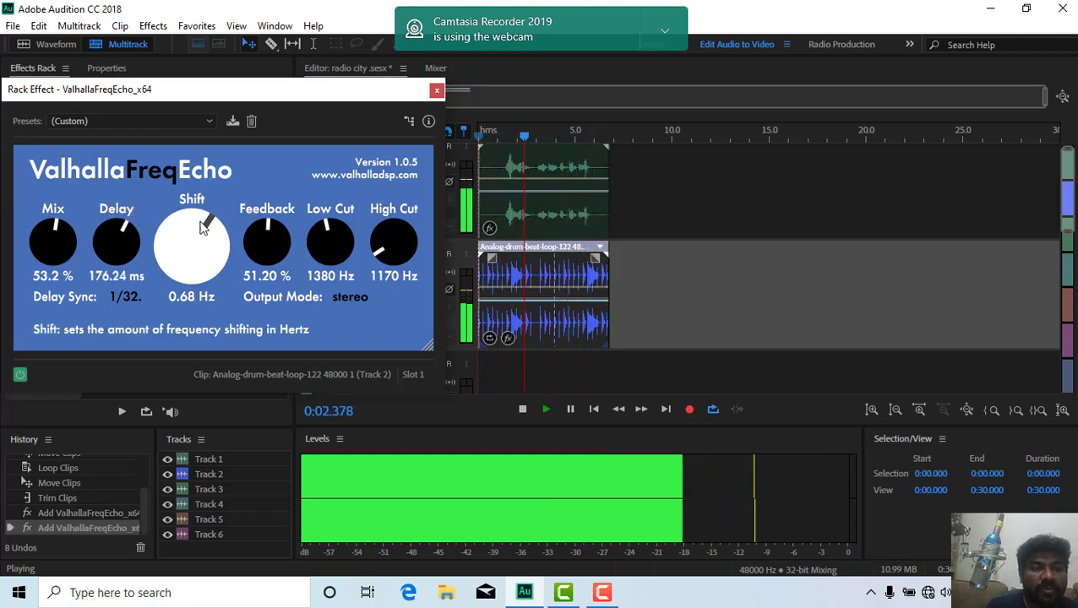
left_click_drag(202, 226, 153, 317)
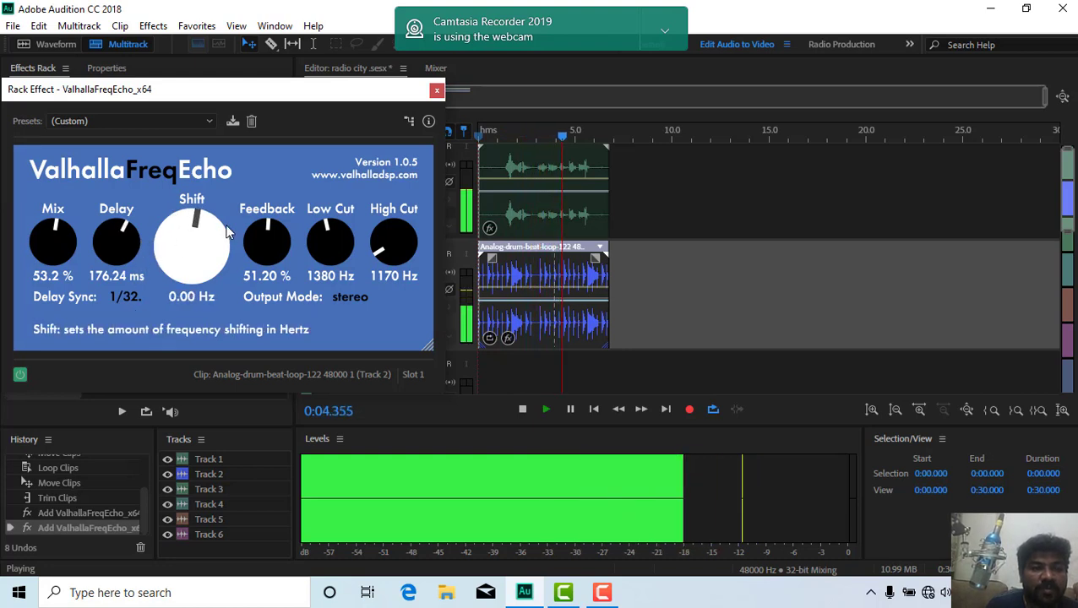
Try the echo's Feedback at 48.80 % and 0.40 %, and settle on 45.20 %
left_click_drag(245, 253, 288, 230)
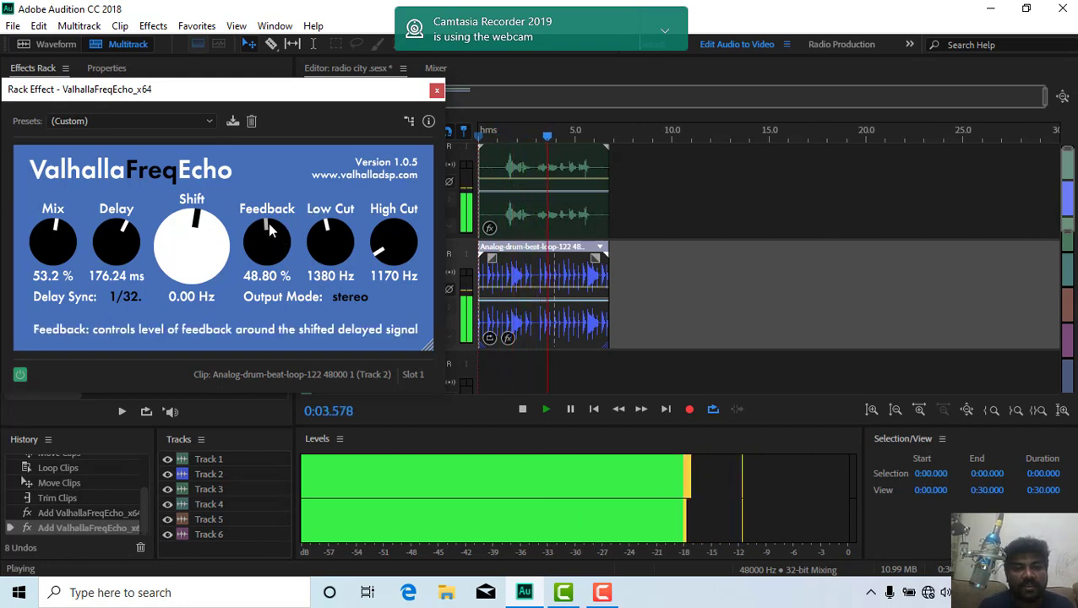
left_click_drag(250, 243, 283, 323)
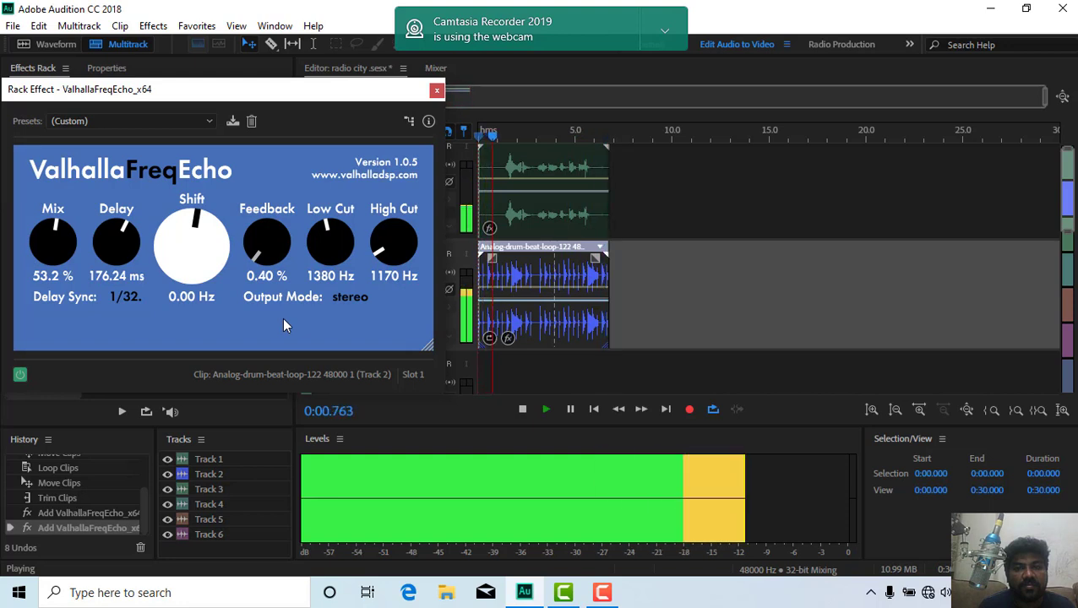
left_click_drag(284, 325, 250, 239)
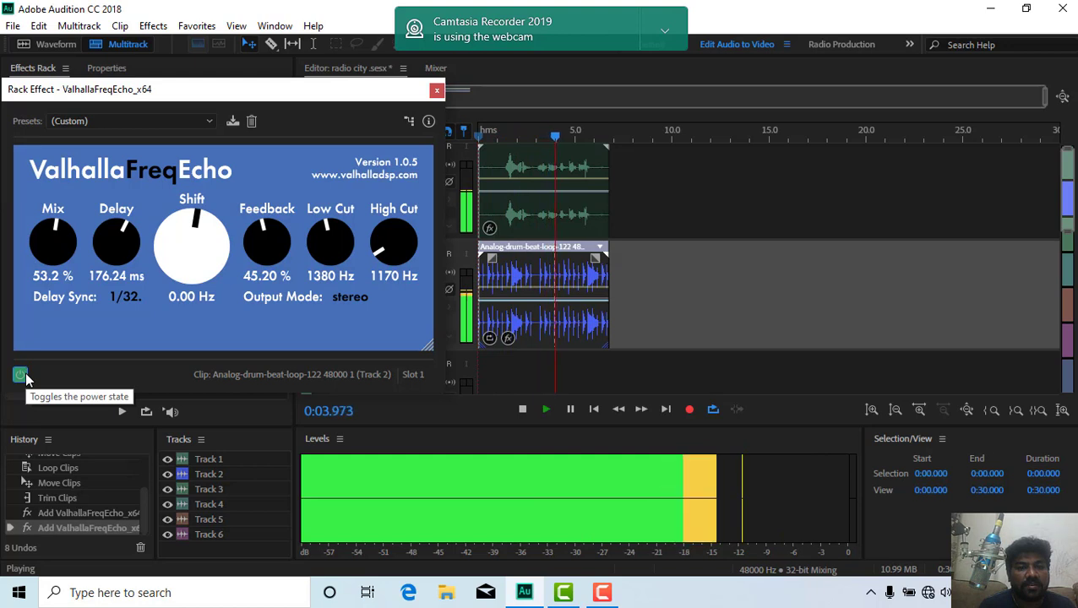
Readjust the echo's Delay, close the effect window and stop the session playback
left_click_drag(125, 237, 125, 264)
left_click(436, 91)
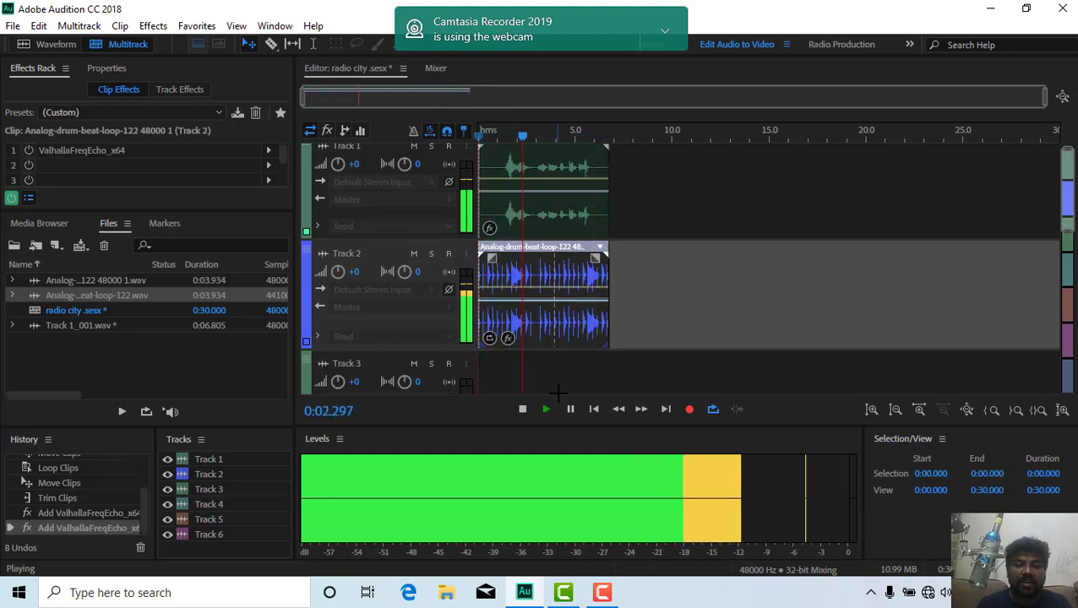
left_click(523, 411)
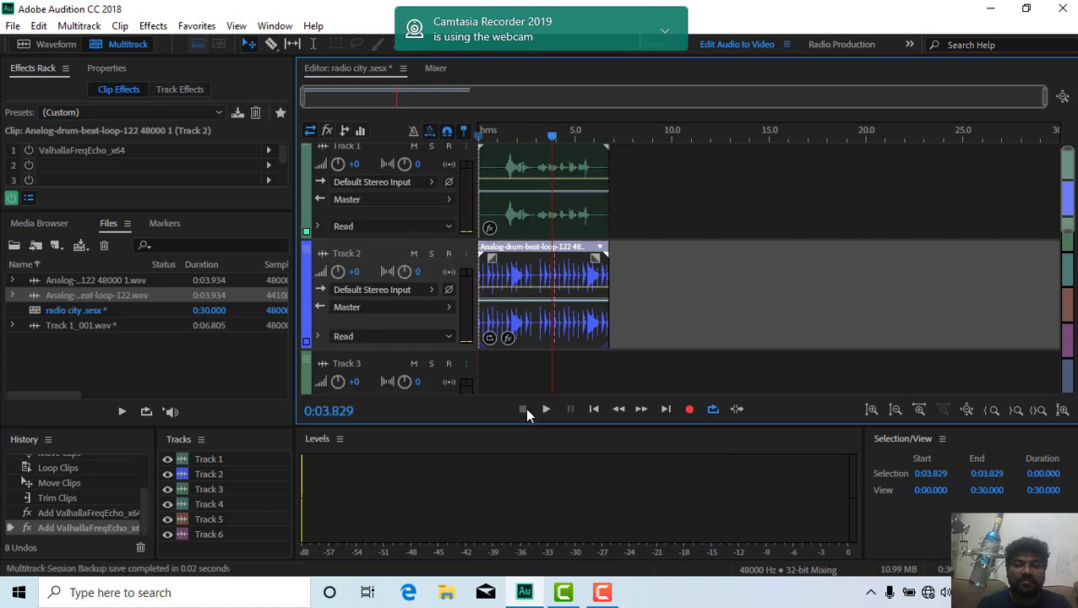